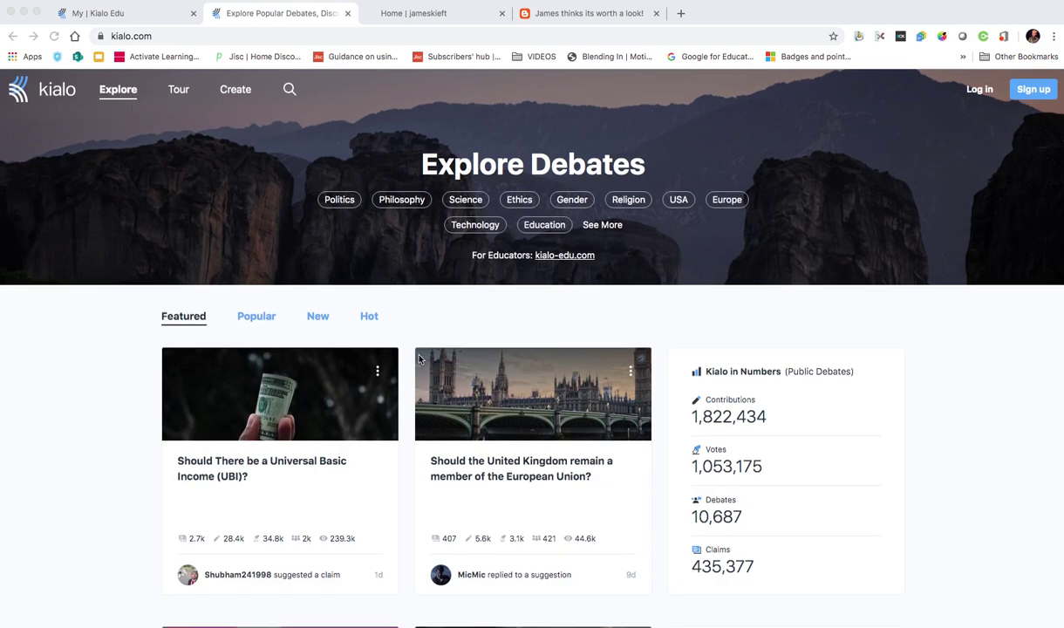
# Open the featured debate "Should the United Kingdom remain a member of the European Union?" from the Explore Debates page
pyautogui.scroll(-1, 399, 337)
pyautogui.scroll(-1, 354, 471)
pyautogui.scroll(1, 356, 468)
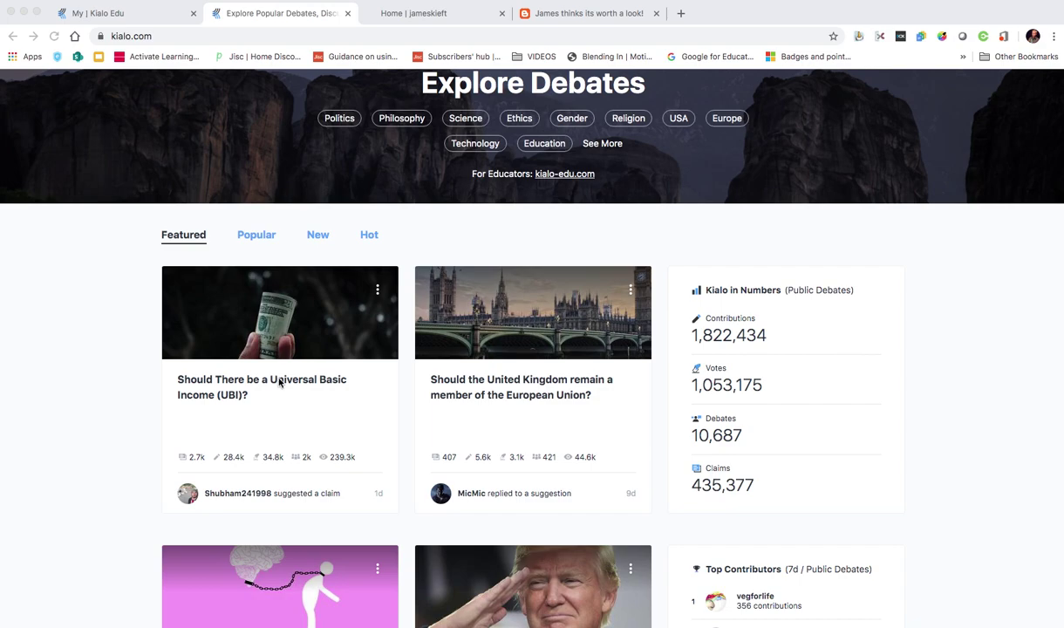
pyautogui.click(454, 383)
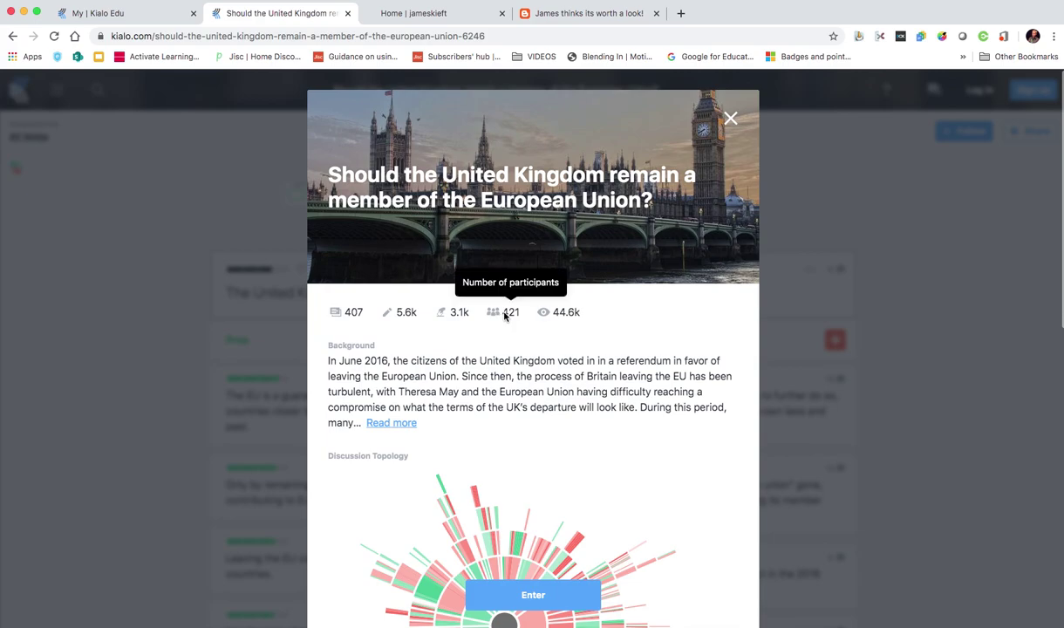
# Examine the debate's overview, including individual claims in the discussion topology chart and the list of top contributors
pyautogui.scroll(-5, 487, 402)
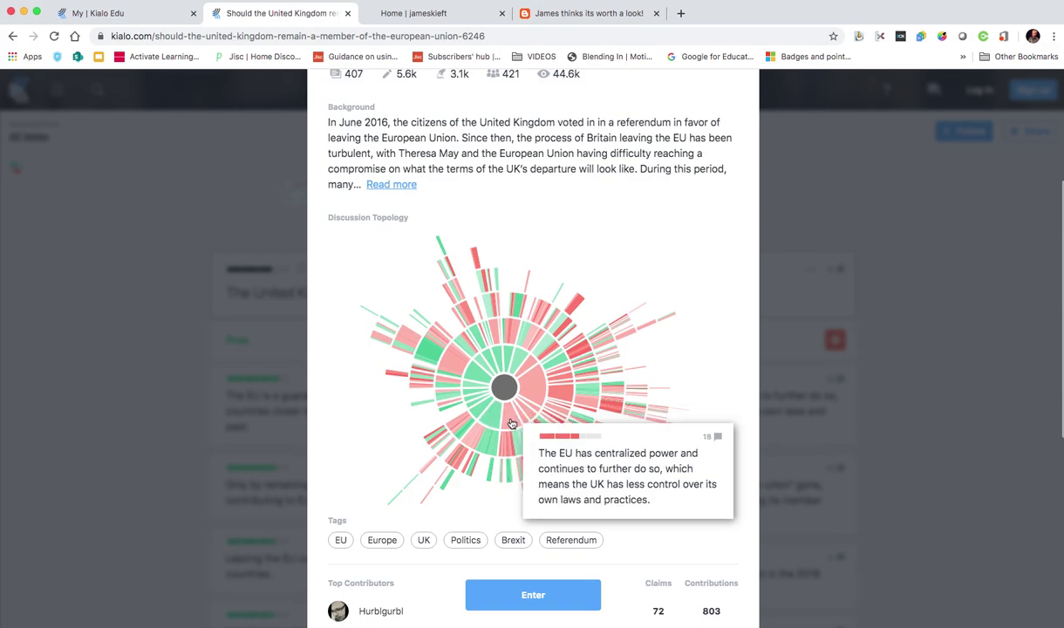
pyautogui.moveTo(428, 352)
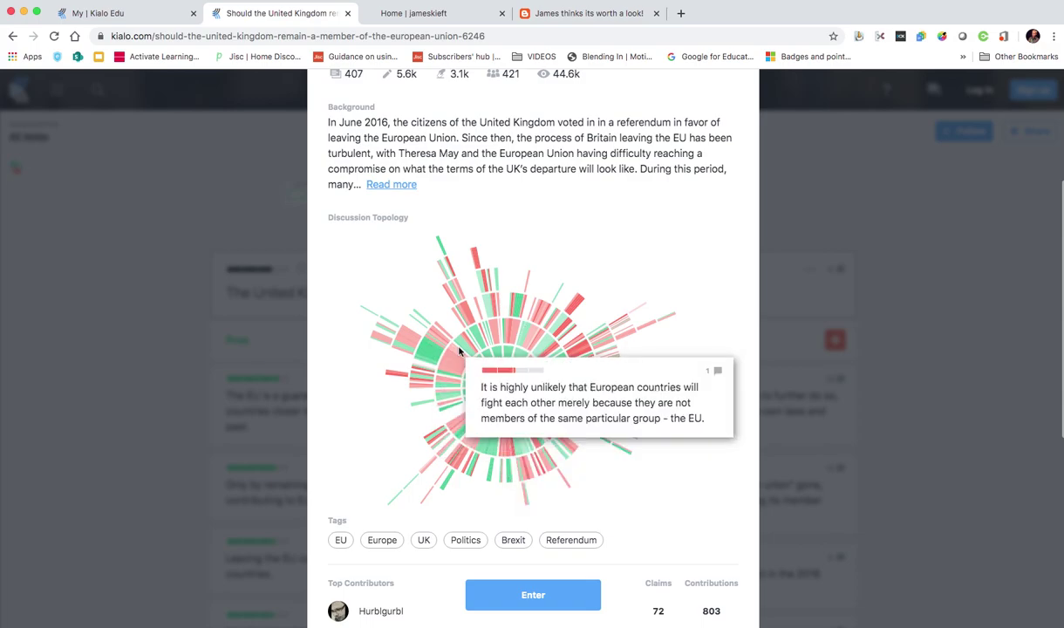
pyautogui.scroll(-3, 454, 351)
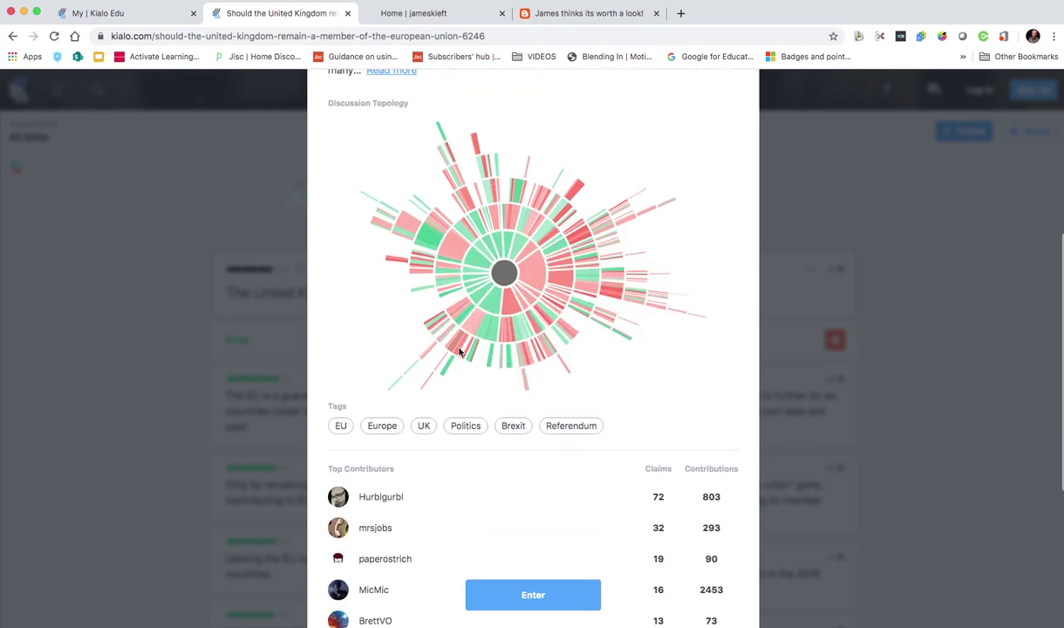
pyautogui.scroll(4, 460, 352)
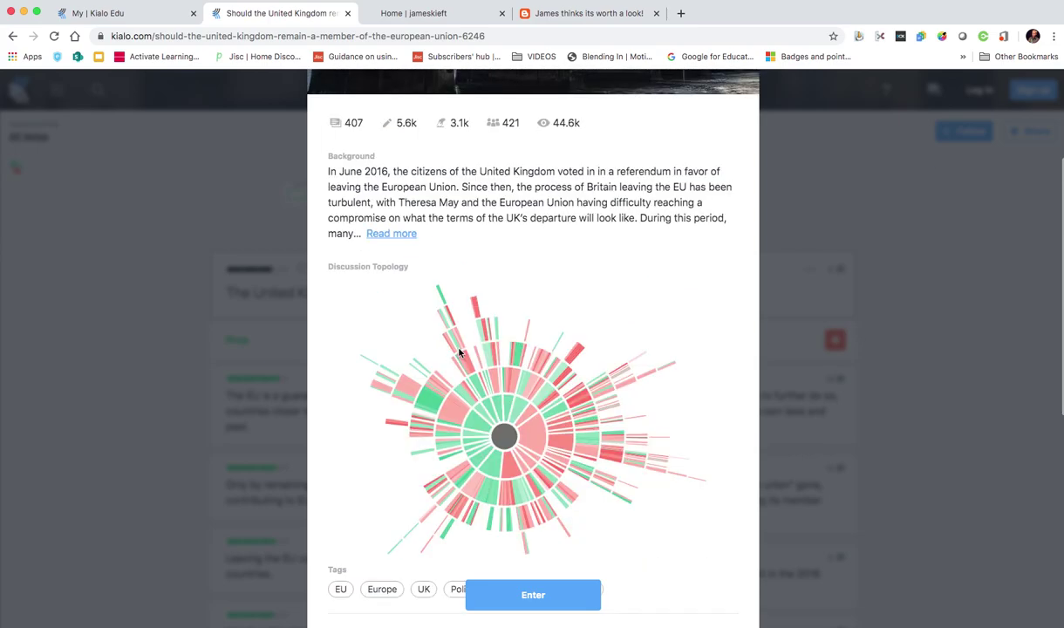
# Enter the debate and preview the thesis and its pro and con claims in the argument tree
pyautogui.click(530, 601)
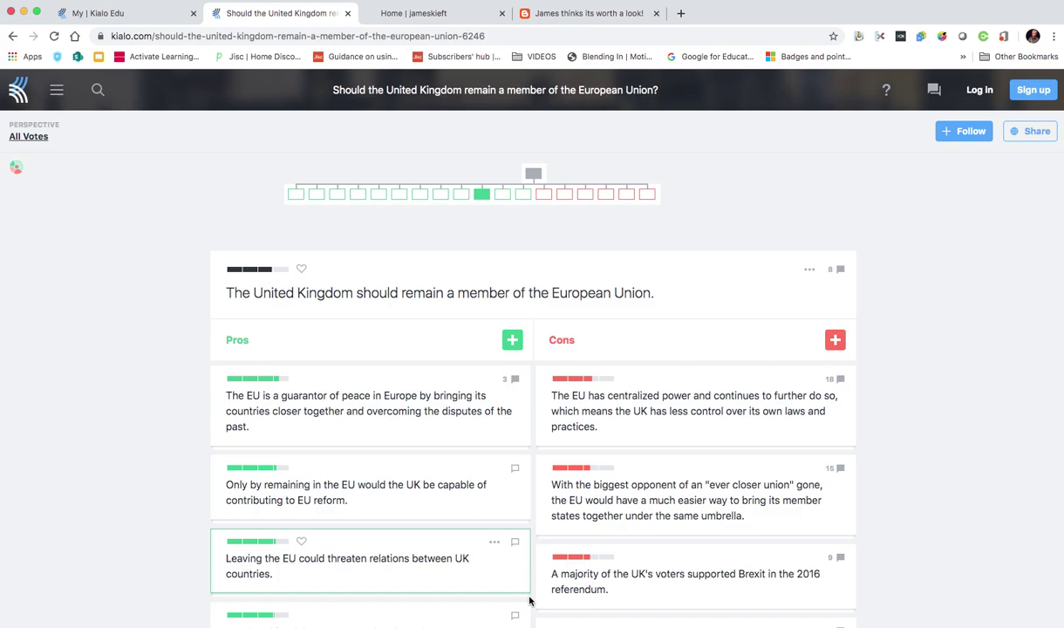
pyautogui.moveTo(534, 176)
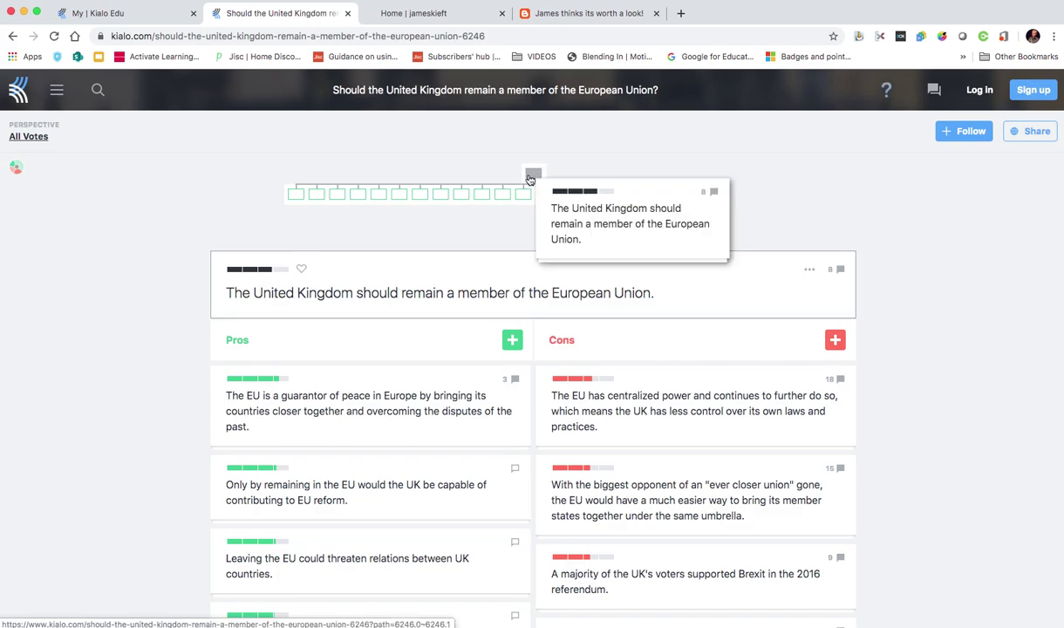
pyautogui.moveTo(312, 200)
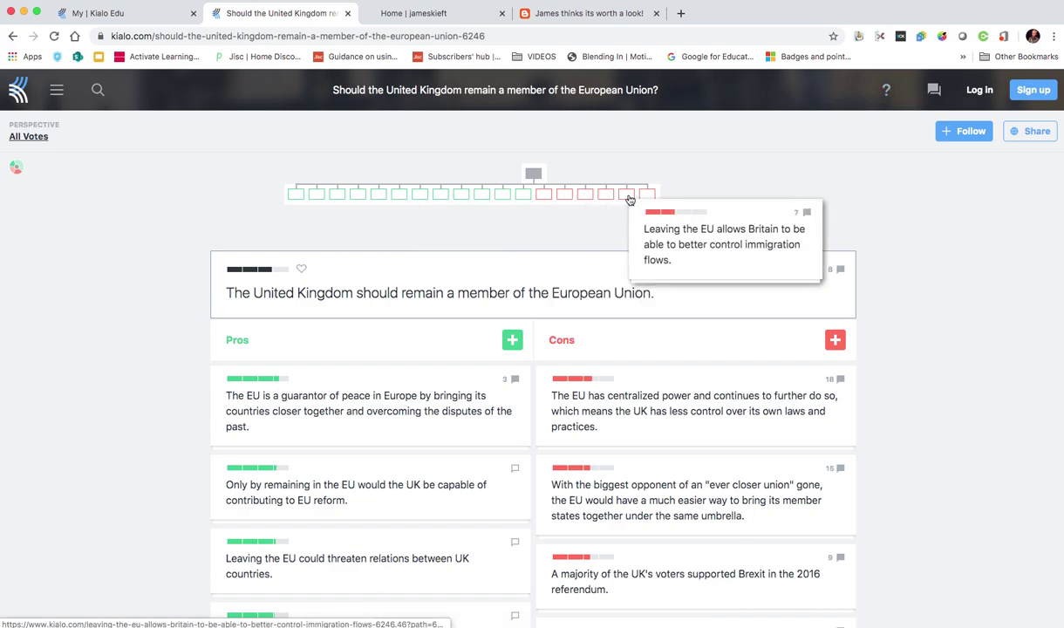
pyautogui.scroll(-1, 264, 222)
pyautogui.scroll(-1, 279, 192)
pyautogui.moveTo(300, 166)
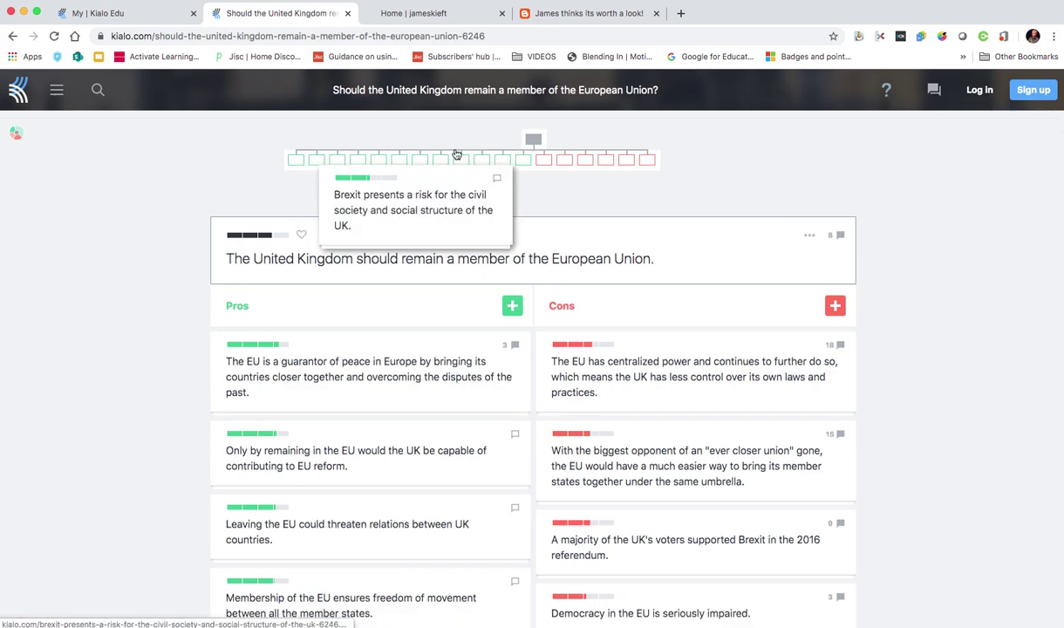
# Open the pro claim "Other EU states want the UK to stay." and review its supporting and opposing claims
pyautogui.click(301, 166)
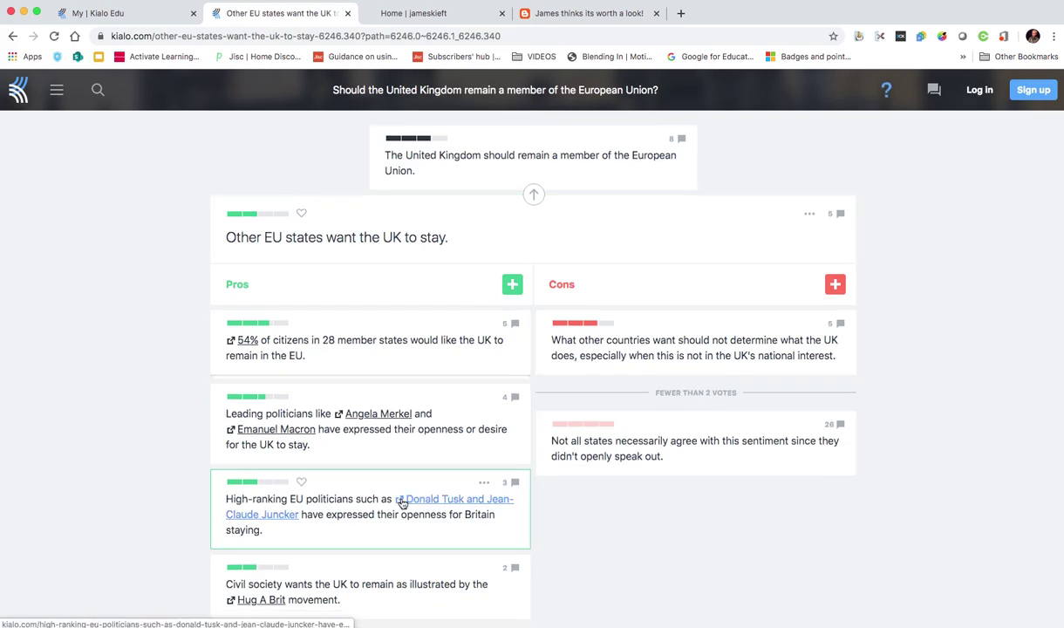
pyautogui.scroll(-2, 404, 493)
pyautogui.scroll(2, 403, 504)
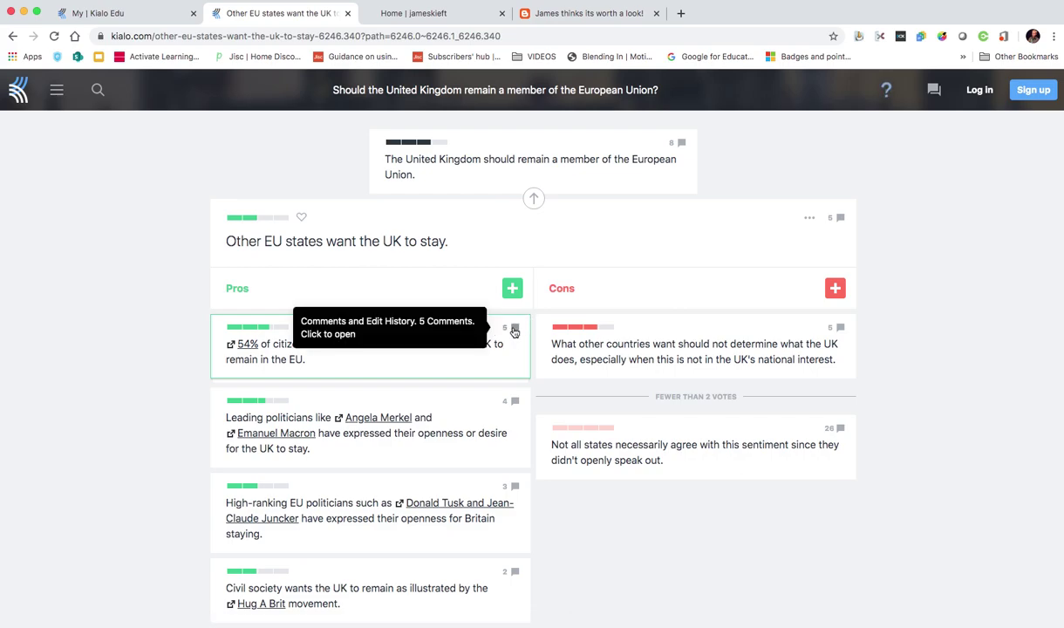
# Read the comments and edit history of the claim about citizens in 28 member states, and close them
pyautogui.click(515, 332)
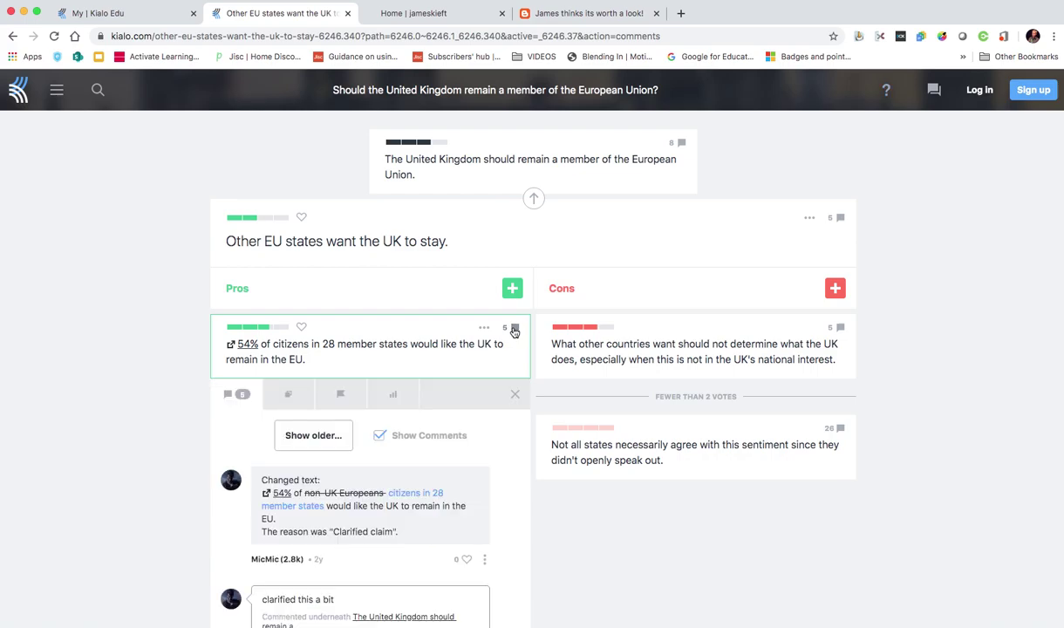
pyautogui.scroll(-3, 358, 480)
pyautogui.scroll(5, 357, 475)
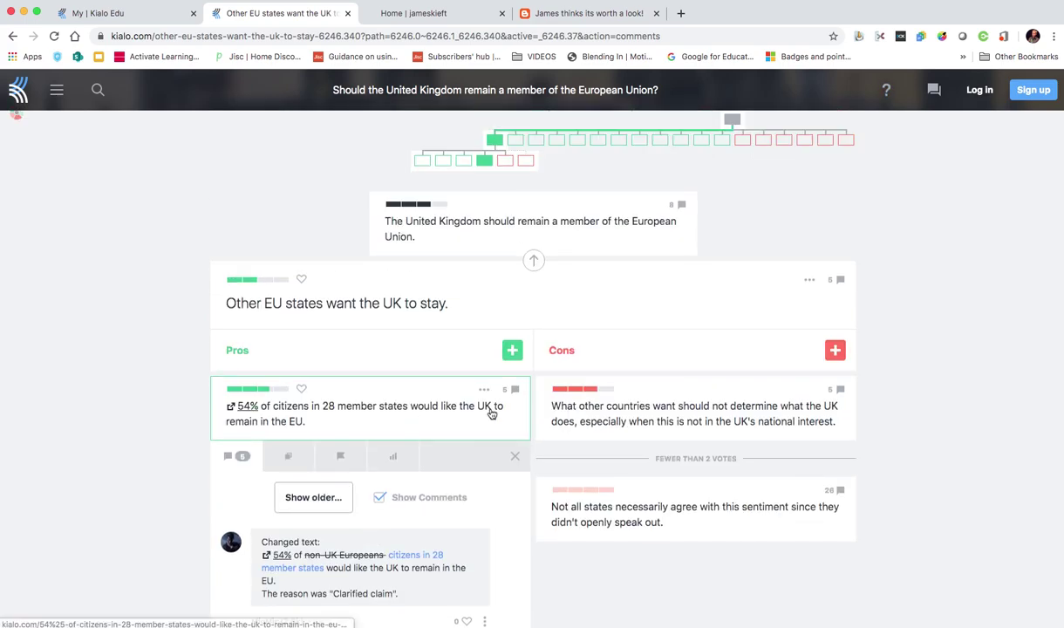
pyautogui.click(516, 457)
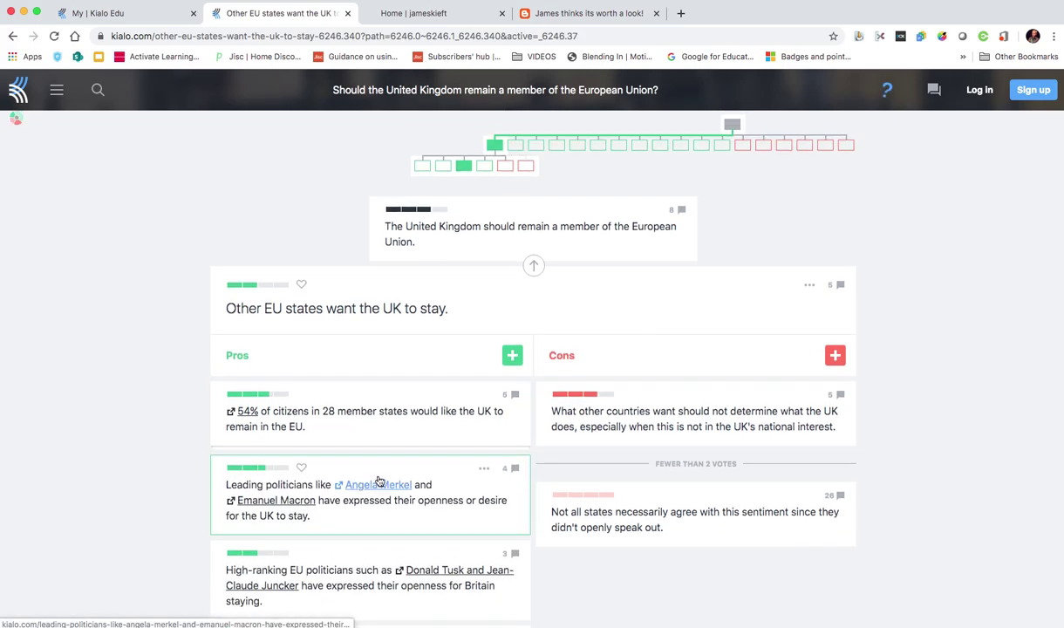
# Return to the main thesis of the debate and look through its pros and cons
pyautogui.click(733, 129)
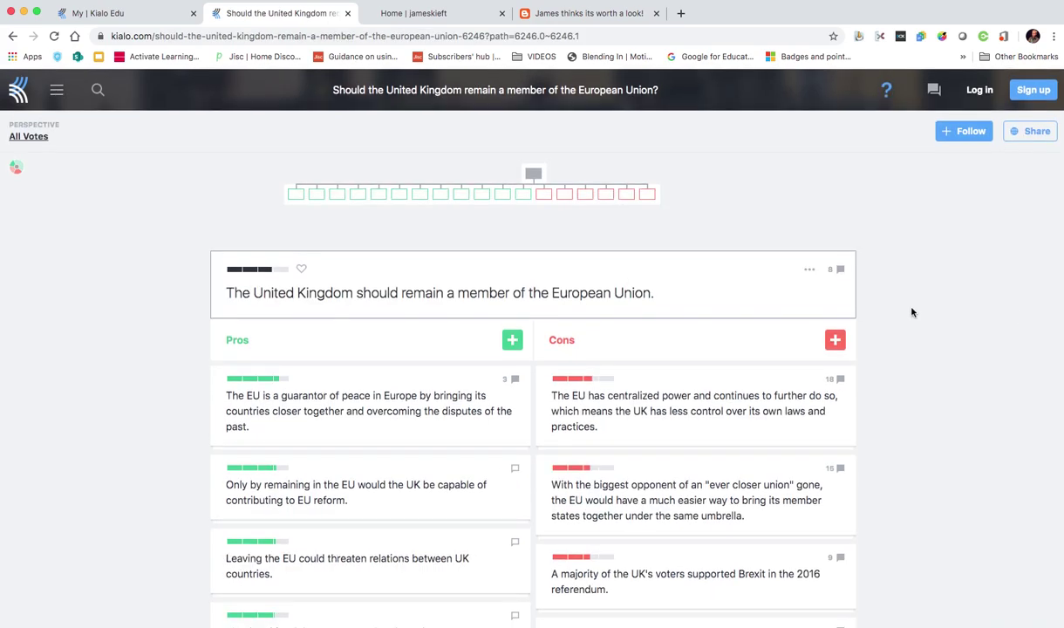
pyautogui.scroll(-1, 691, 286)
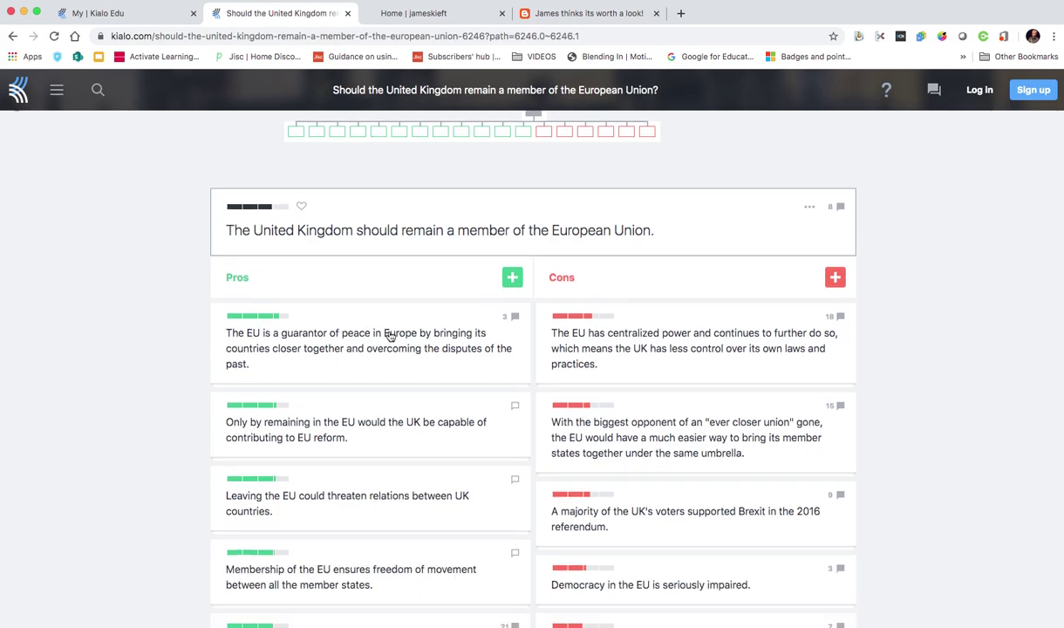
pyautogui.scroll(-1, 703, 506)
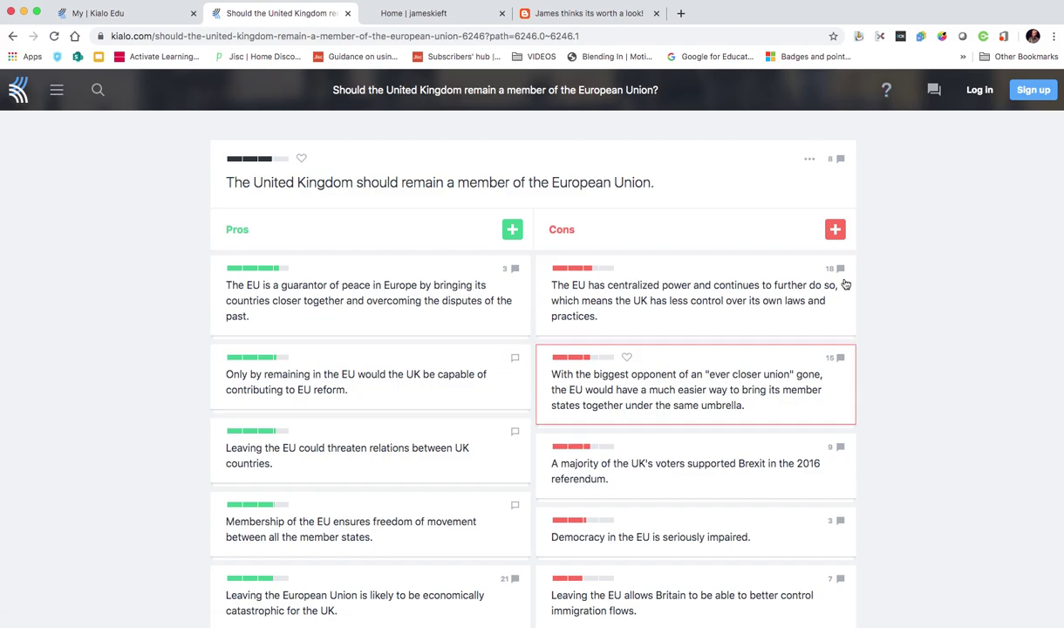
pyautogui.scroll(2, 720, 374)
pyautogui.scroll(1, 715, 377)
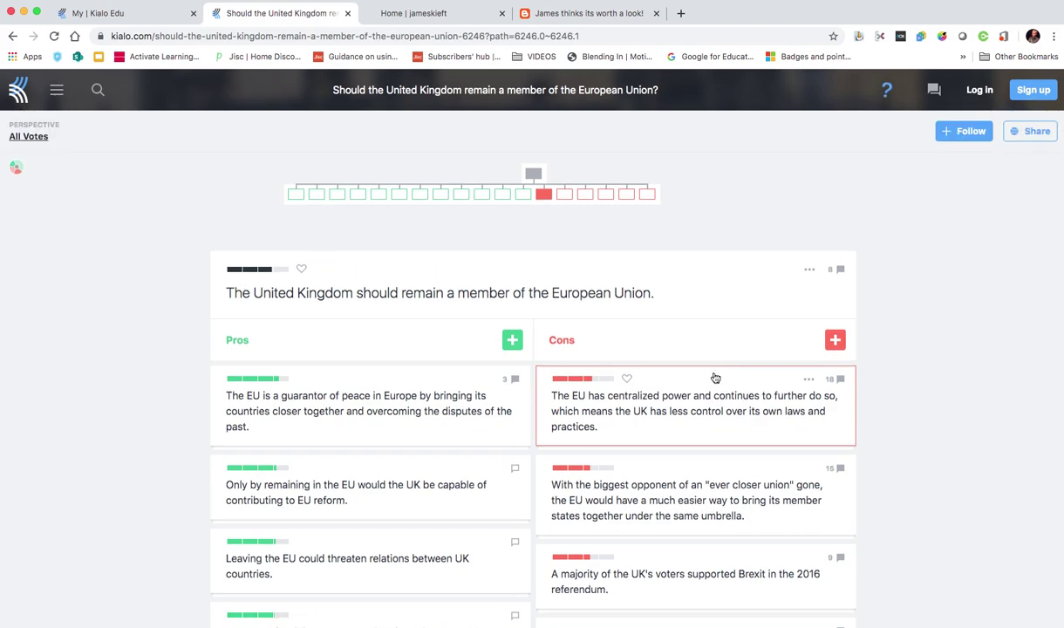
# Display the voting stats for the main thesis and review the vote distribution
pyautogui.click(811, 271)
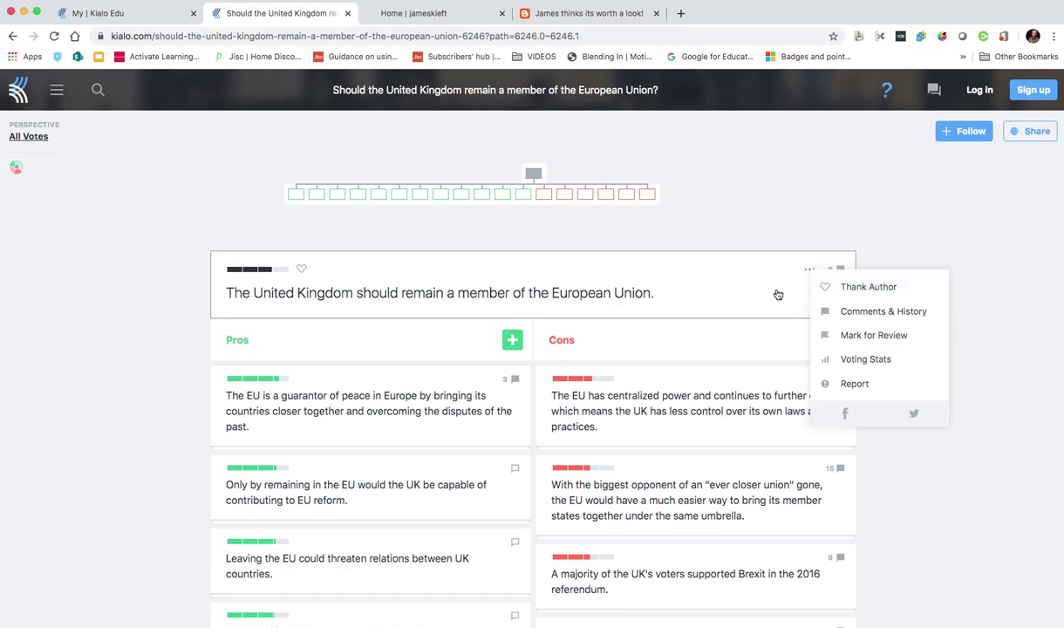
pyautogui.click(870, 365)
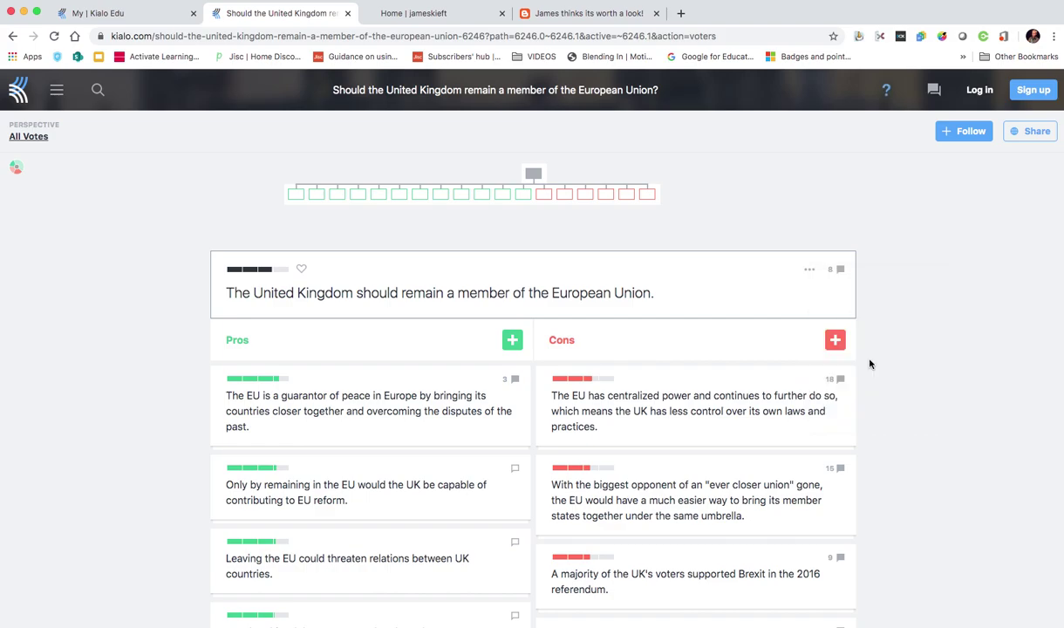
pyautogui.scroll(-2, 649, 353)
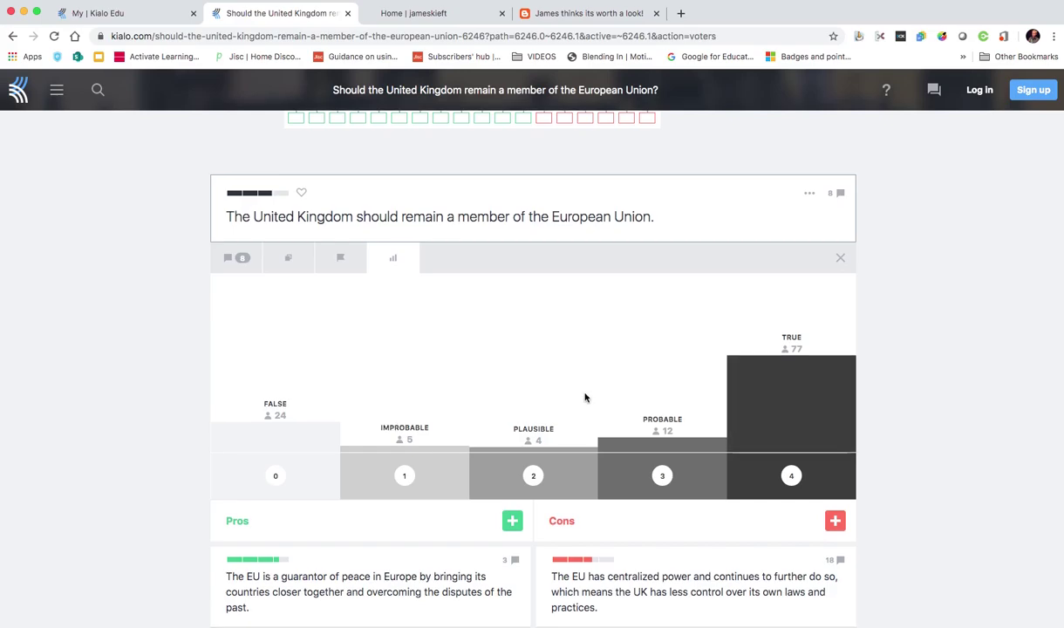
pyautogui.scroll(-3, 586, 398)
pyautogui.scroll(5, 586, 398)
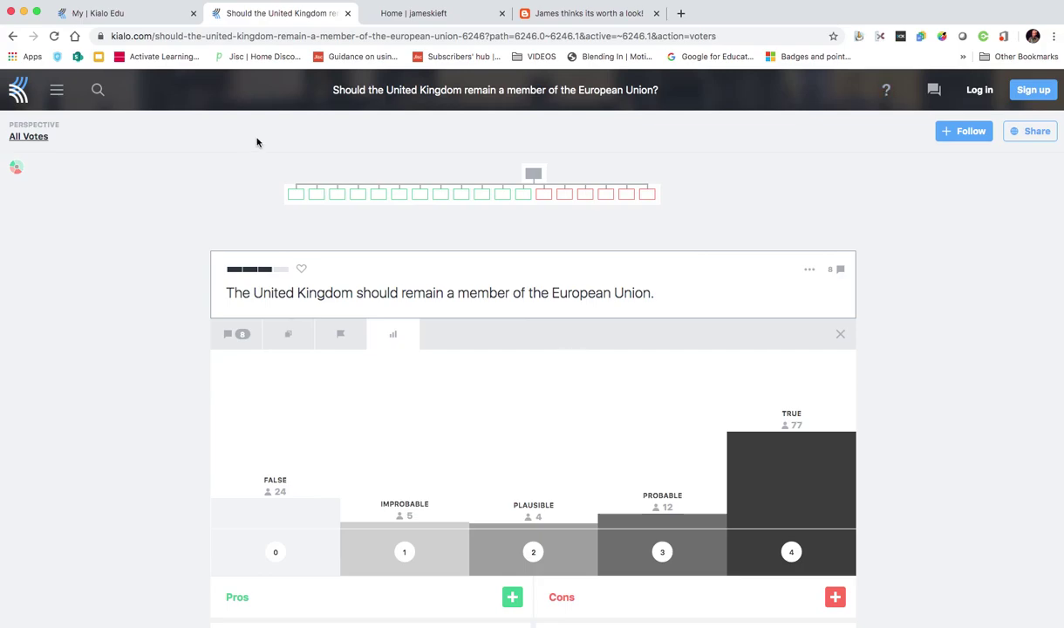
# Switch to the Kialo Edu page and start creating a new Private discussion
pyautogui.click(129, 14)
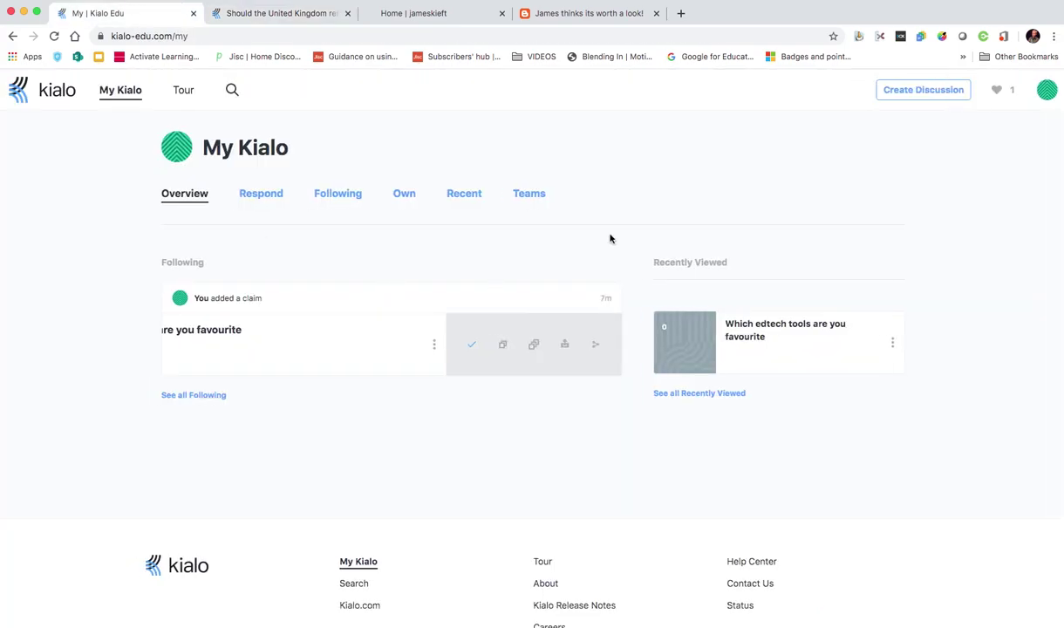
pyautogui.click(920, 90)
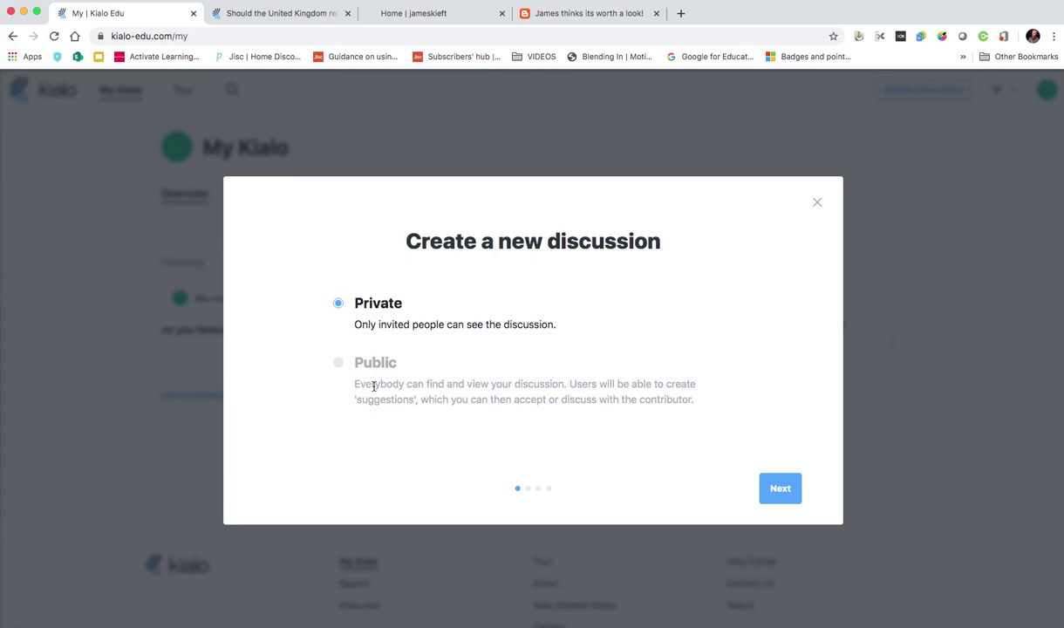
pyautogui.click(783, 491)
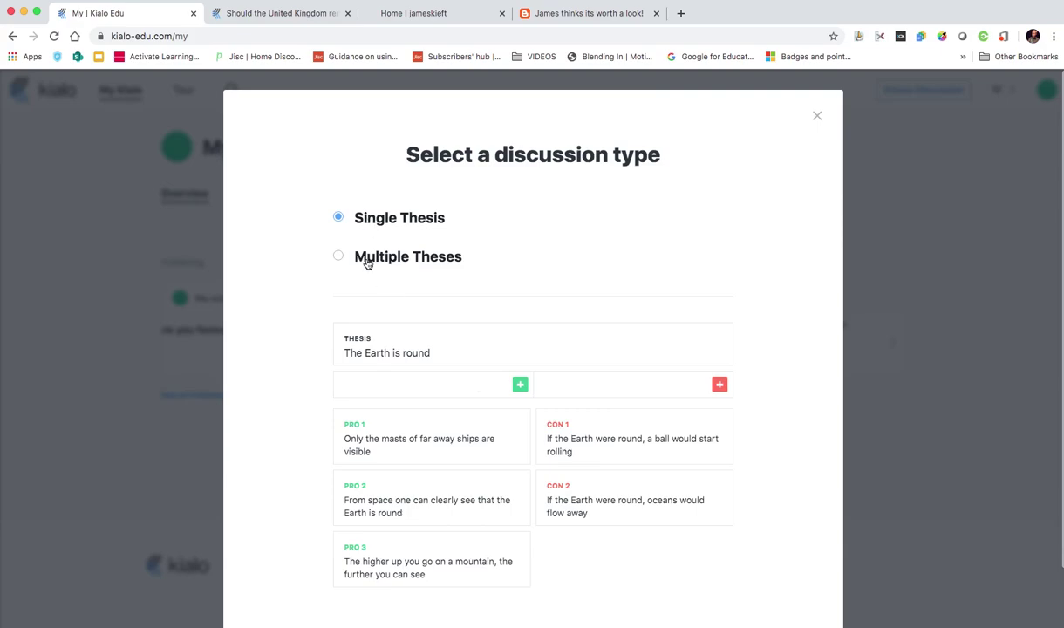
# Preview the Multiple Theses discussion type, but choose Single Thesis and continue to the discussion details
pyautogui.click(340, 257)
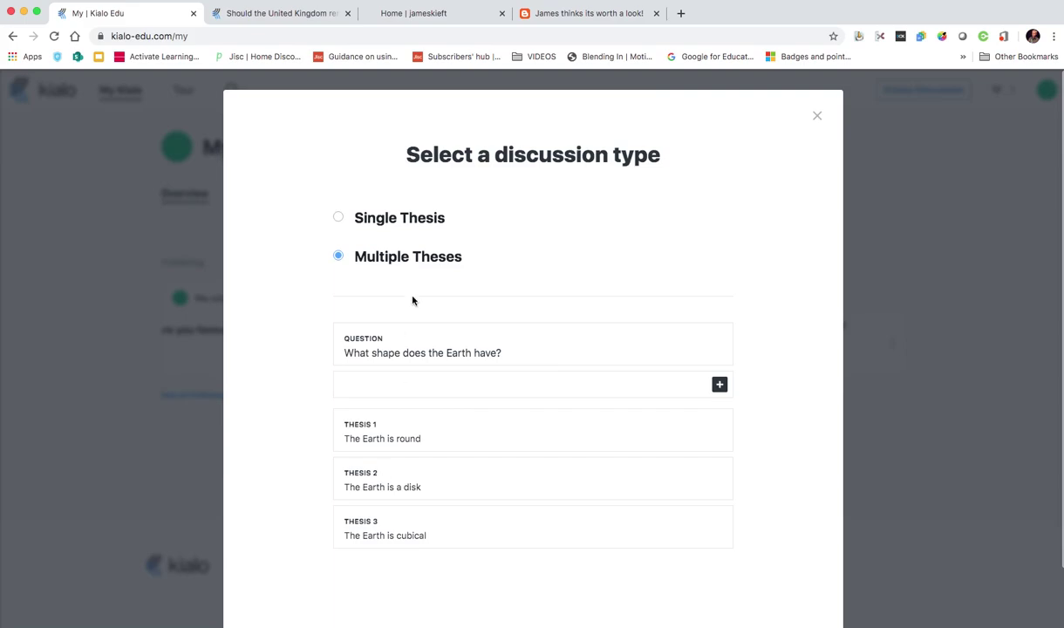
pyautogui.click(338, 219)
pyautogui.click(340, 220)
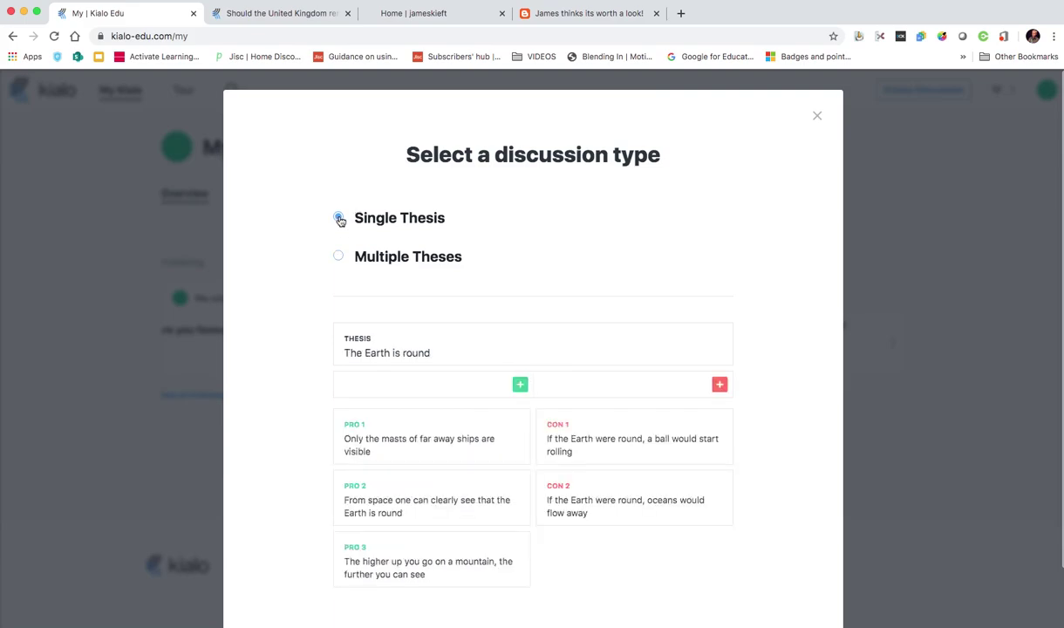
pyautogui.scroll(-2, 699, 397)
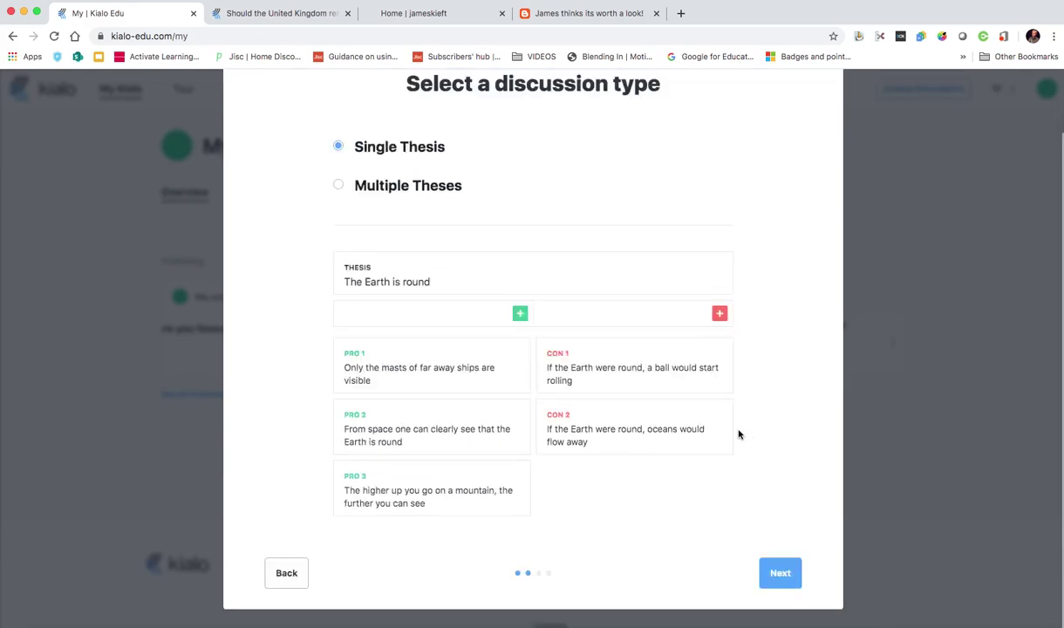
pyautogui.click(782, 574)
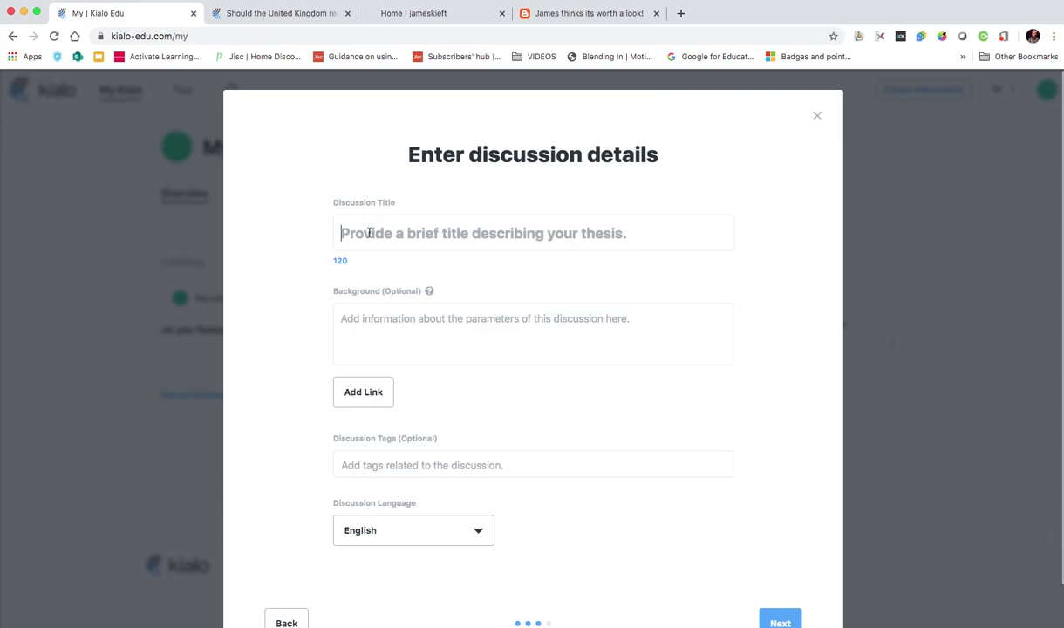
# Title the discussion with the author's first name followed by "Demo" and enter "Demo of Kailo" as the background
pyautogui.write('James')
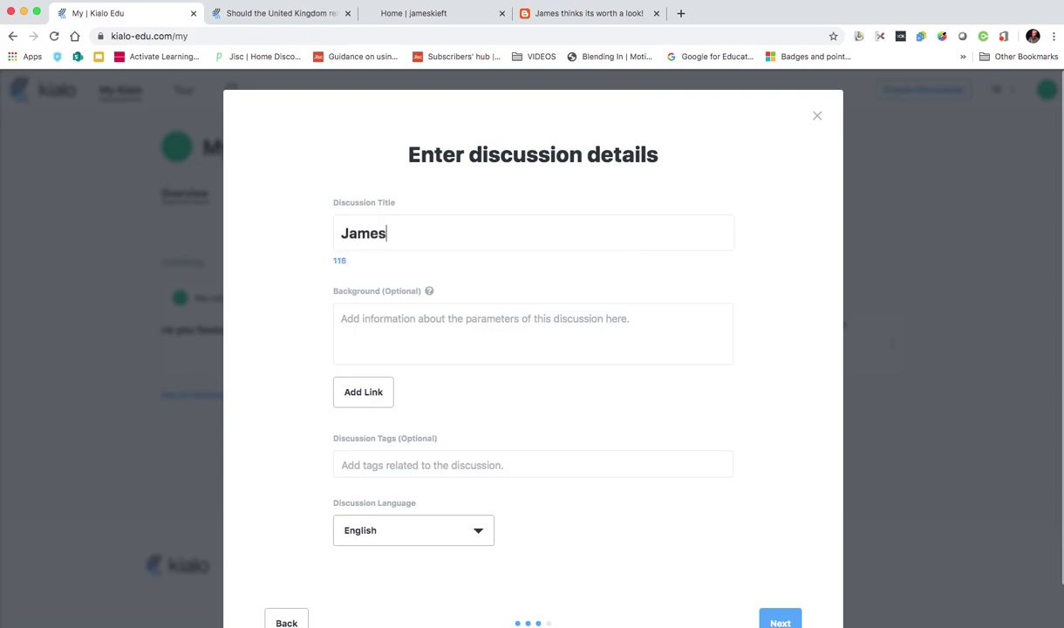
pyautogui.write(' Demo')
pyautogui.click(348, 319)
pyautogui.write('Demo of Ka')
pyautogui.write('ilp')
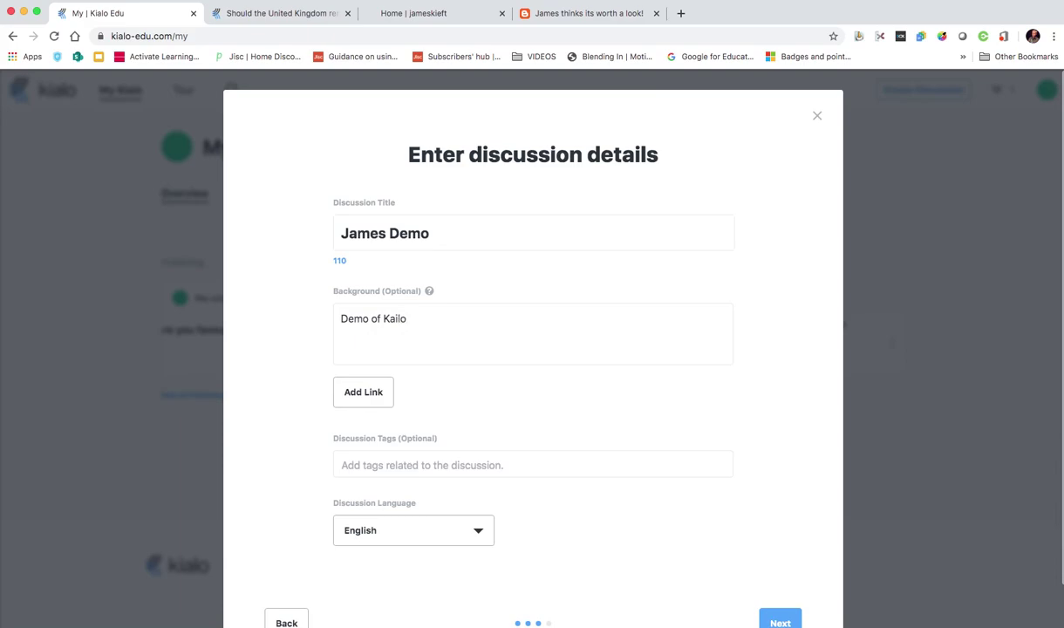
# Add a link to the background text using the web address copied from the open Blogspot page, and save it
pyautogui.click(364, 394)
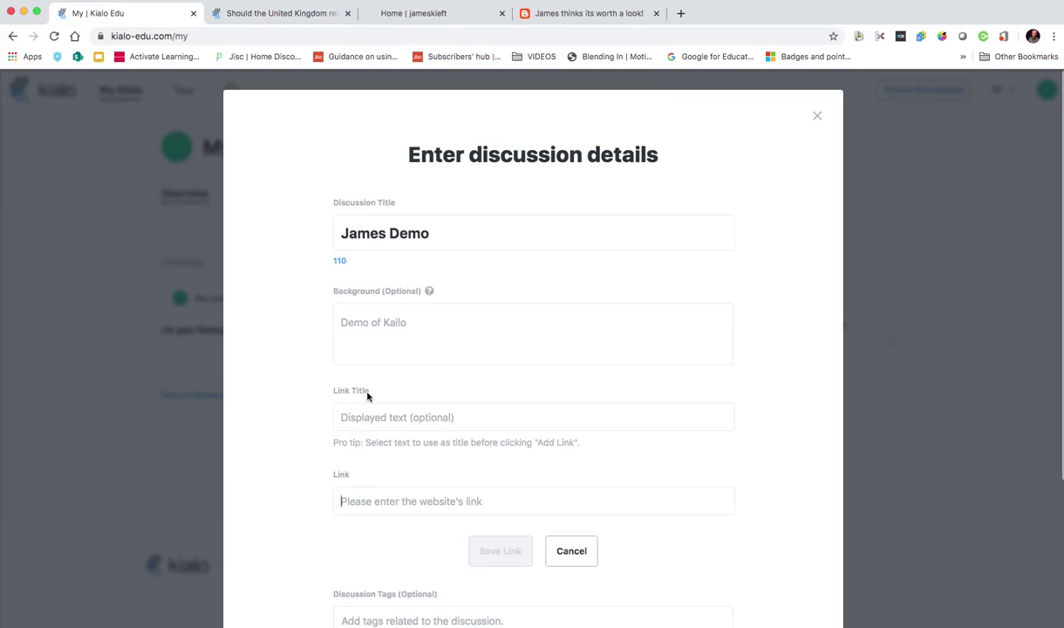
pyautogui.click(572, 13)
pyautogui.click(411, 36)
pyautogui.press('super+c')
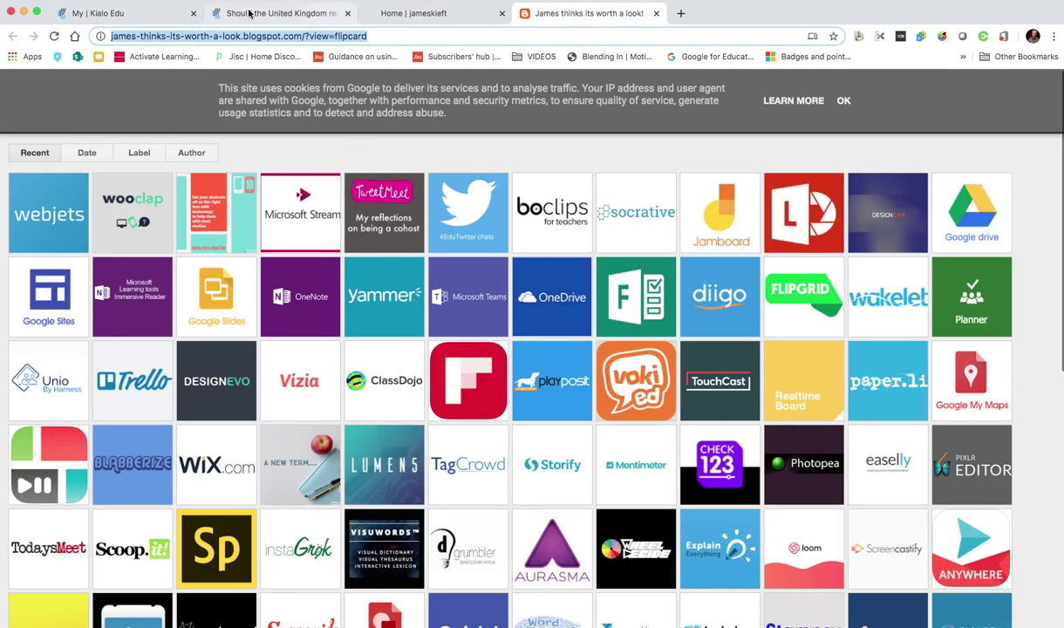
pyautogui.click(140, 15)
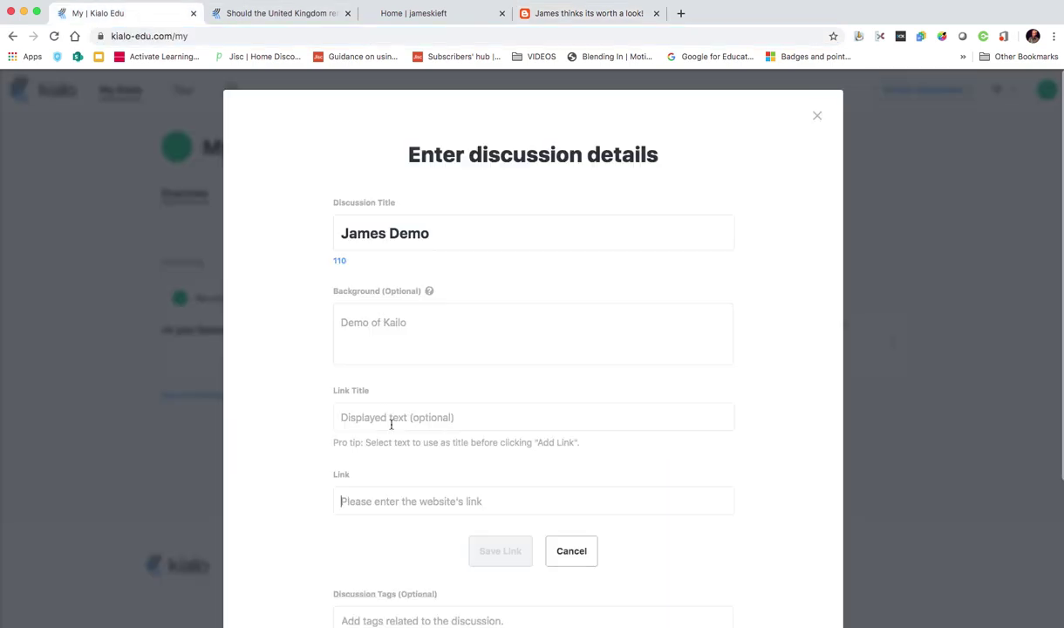
pyautogui.click(463, 419)
pyautogui.click(338, 505)
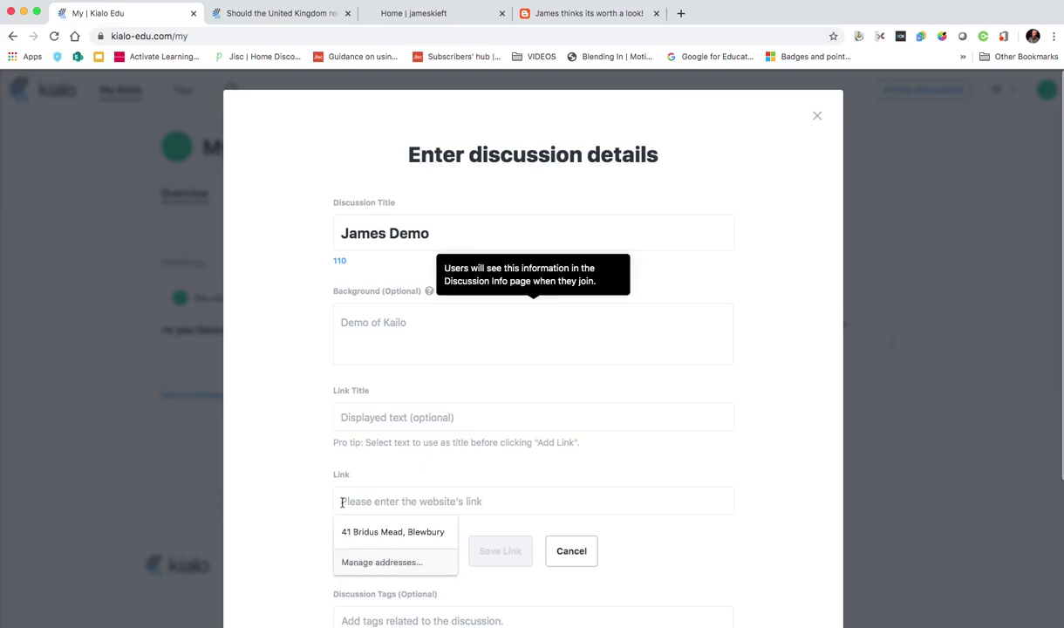
pyautogui.press('super+v')
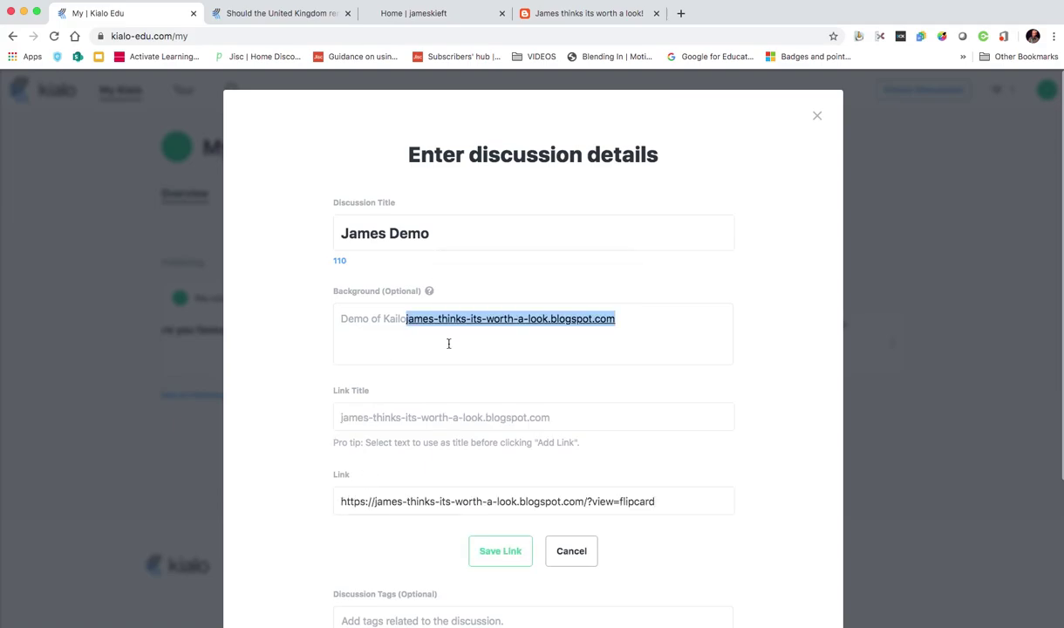
pyautogui.click(404, 321)
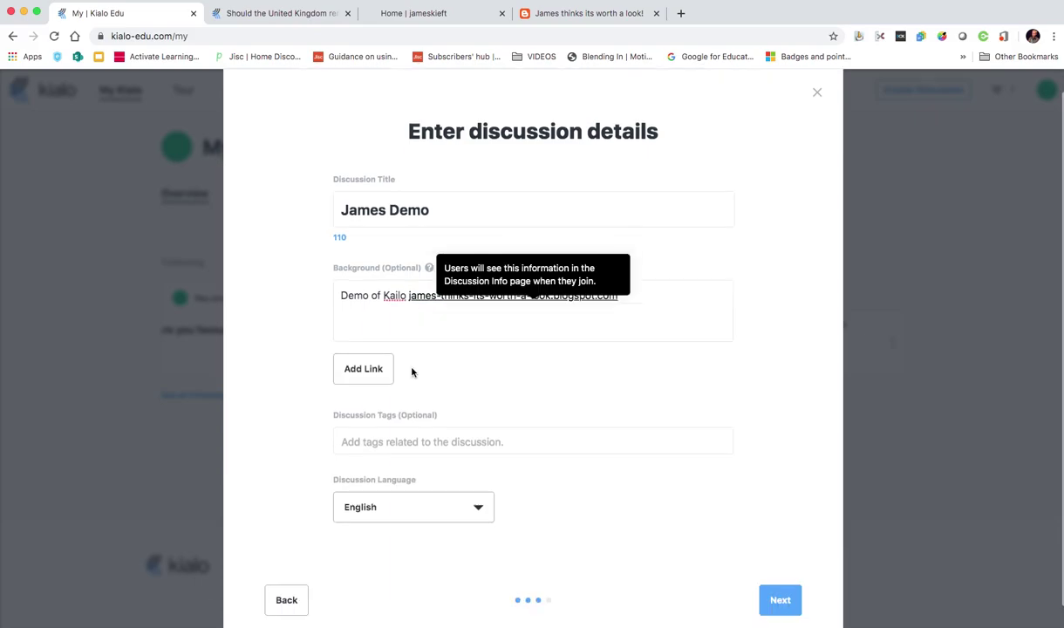
# Tag the discussion with "Edtech" and "Tools"
pyautogui.scroll(-2, 404, 436)
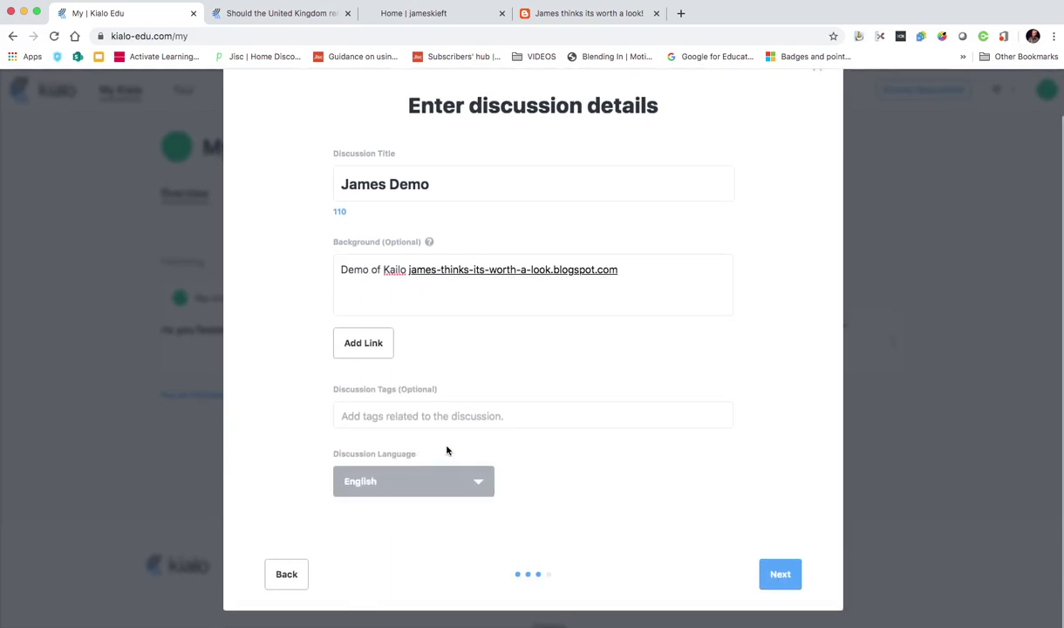
pyautogui.click(374, 417)
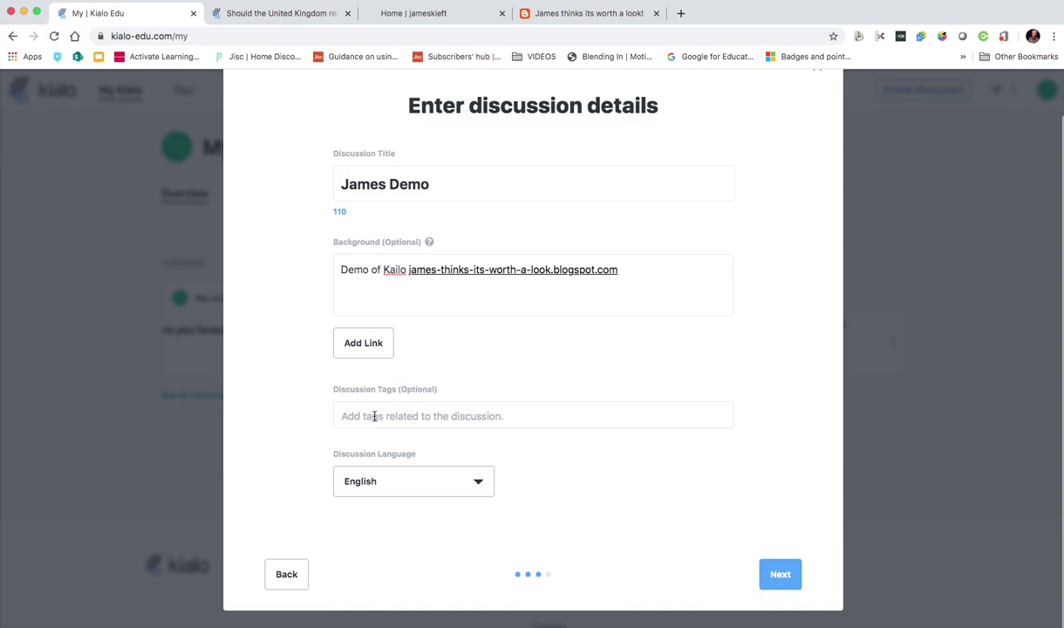
pyautogui.write('edtech')
pyautogui.press('Return')
pyautogui.write('toll')
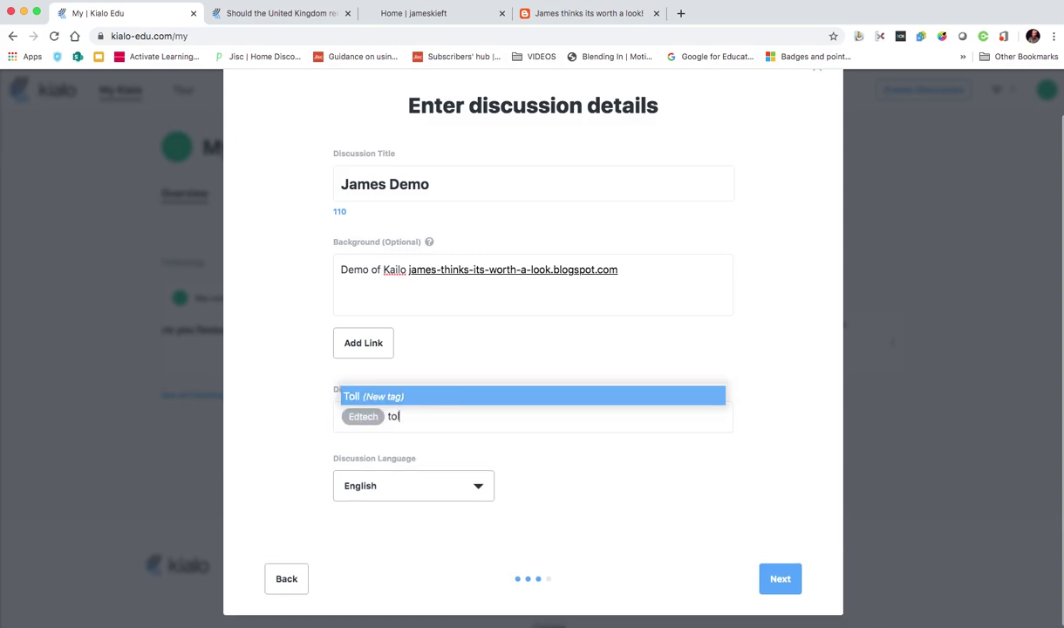
pyautogui.press('BackSpace')
pyautogui.press('BackSpace')
pyautogui.write('ols')
pyautogui.press('BackSpace')
pyautogui.press('BackSpace')
pyautogui.write('ls')
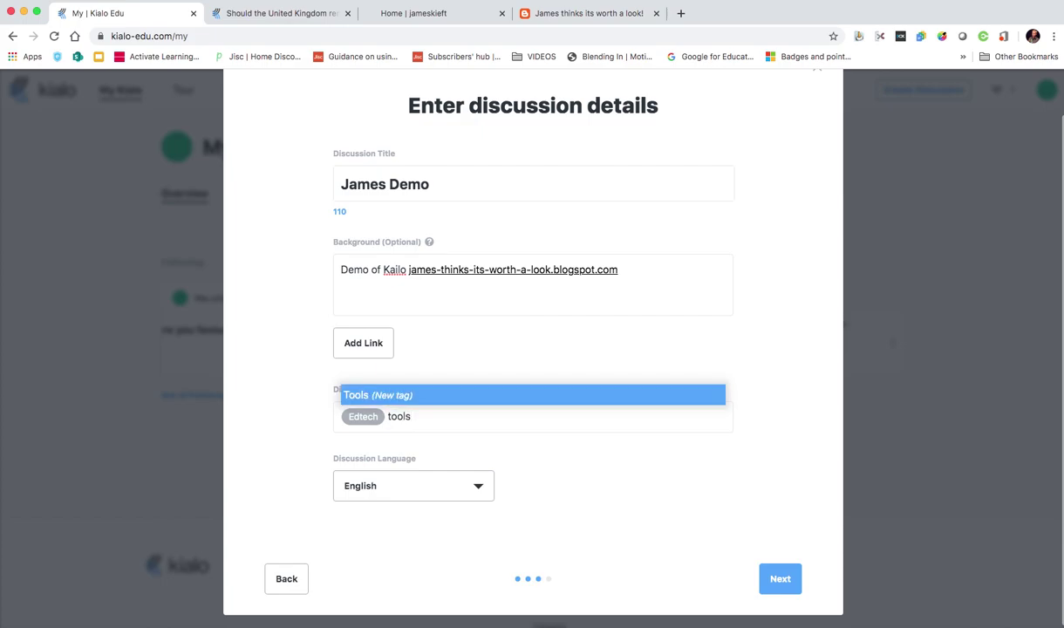
pyautogui.press('Return')
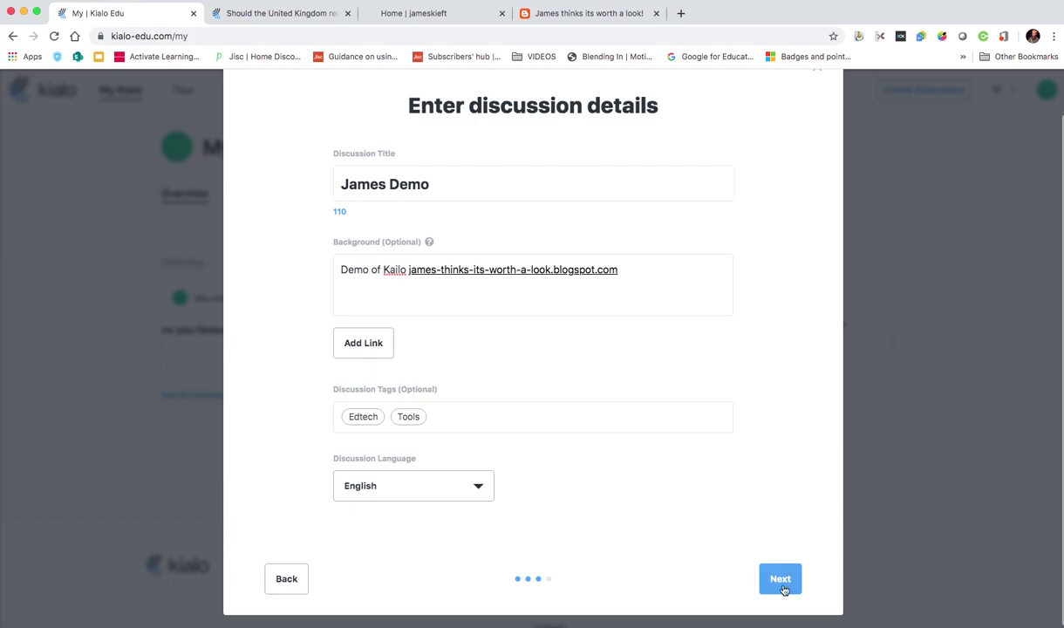
# Complete the discussion without uploading an image and skip inviting friends for now
pyautogui.click(782, 582)
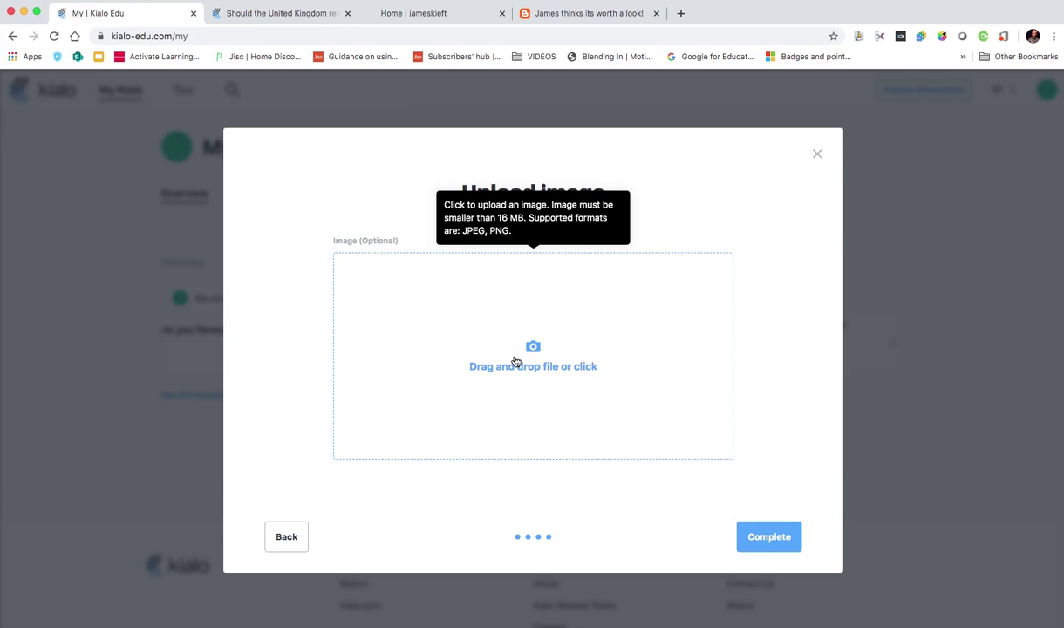
pyautogui.click(771, 538)
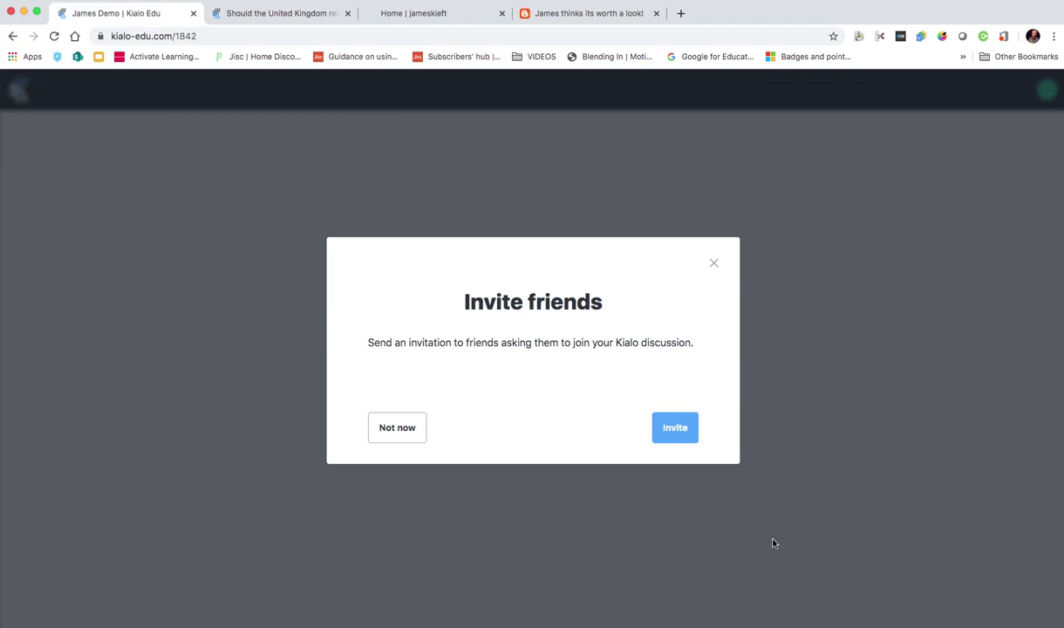
pyautogui.click(404, 434)
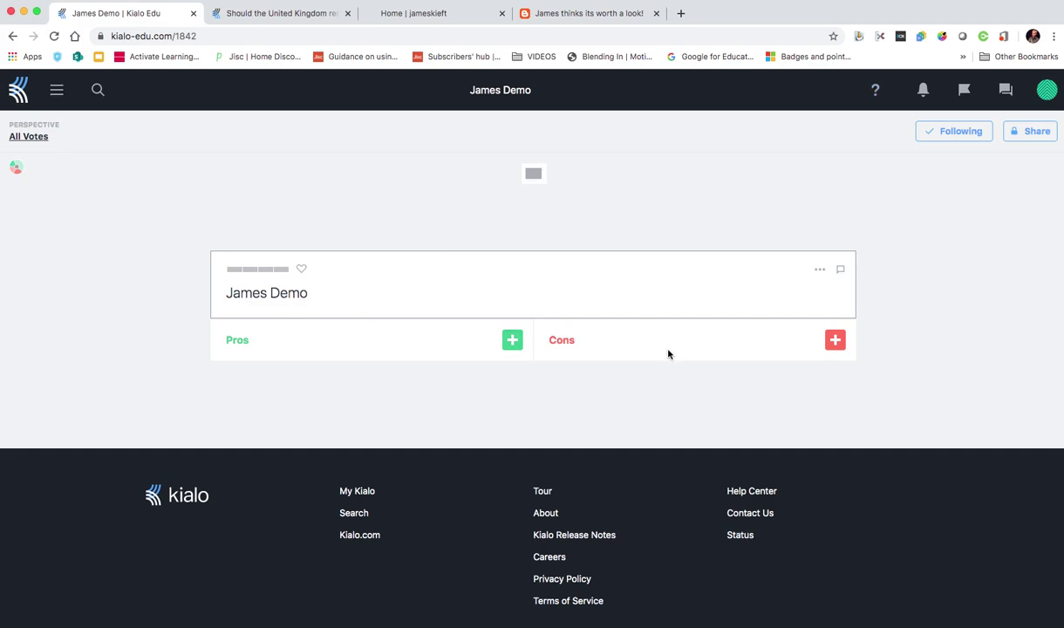
# Look at the discussion's sharing options and its embed snippet, then close the snippet dialog
pyautogui.click(1032, 133)
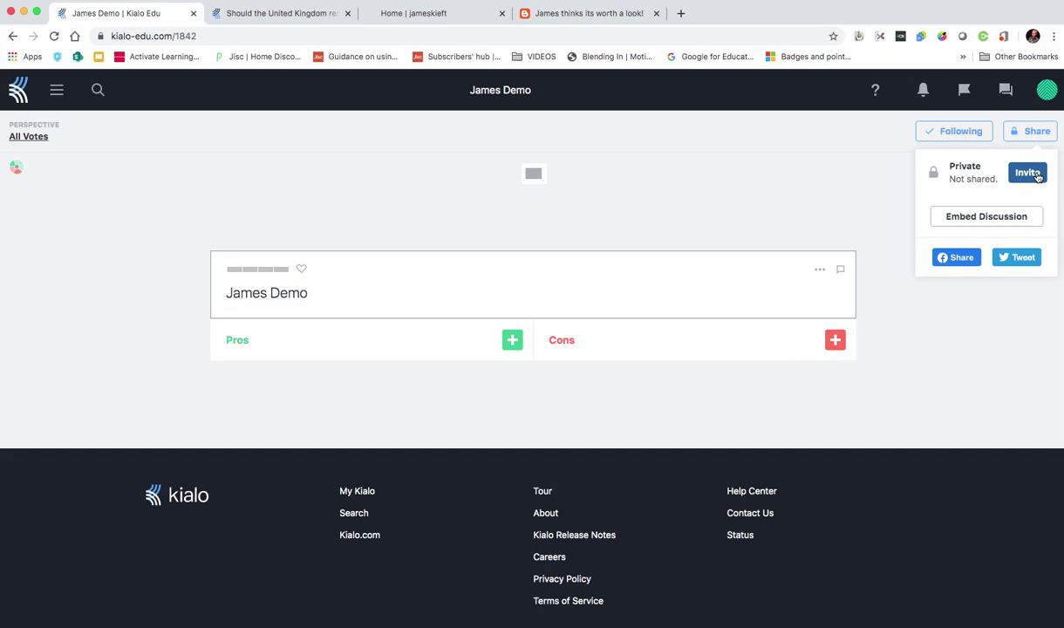
pyautogui.click(995, 218)
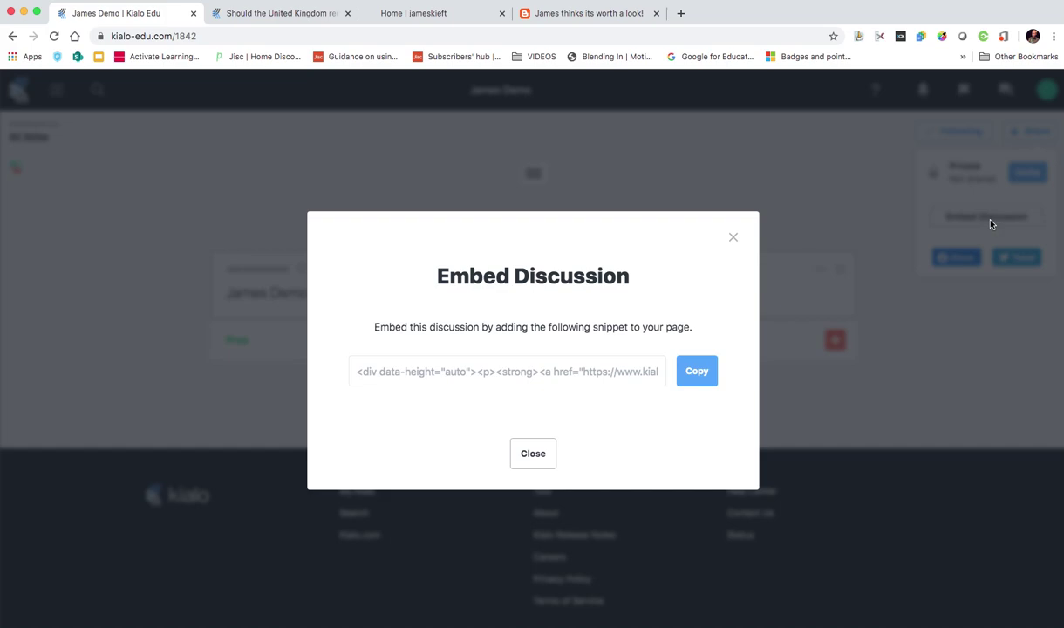
pyautogui.click(734, 240)
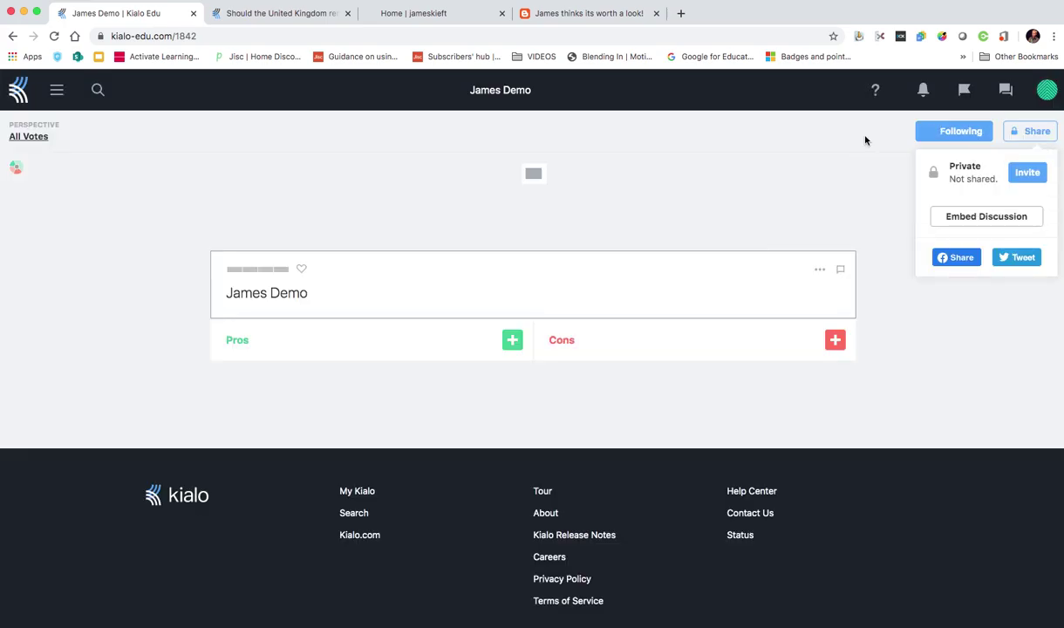
# View the discussion chat and the discussion's notifications, closing each one after viewing
pyautogui.click(1005, 93)
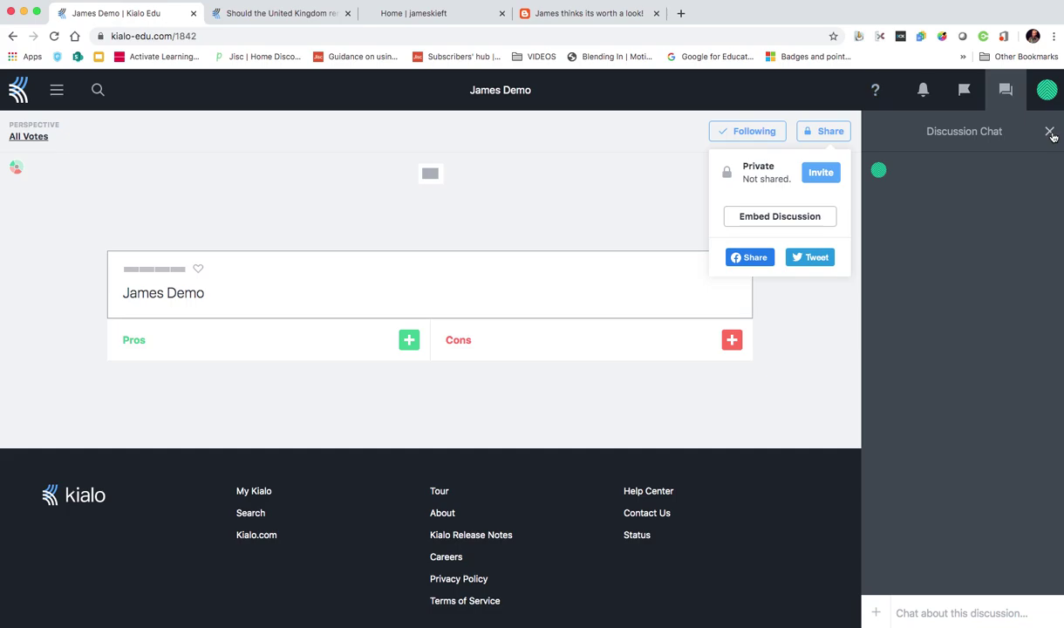
pyautogui.click(1051, 133)
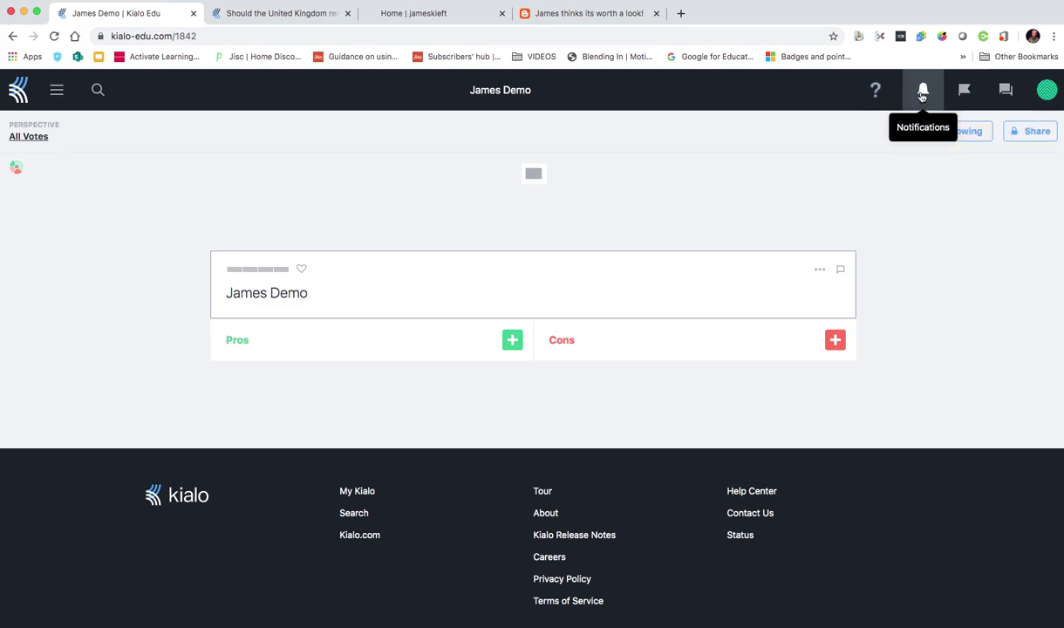
pyautogui.click(922, 92)
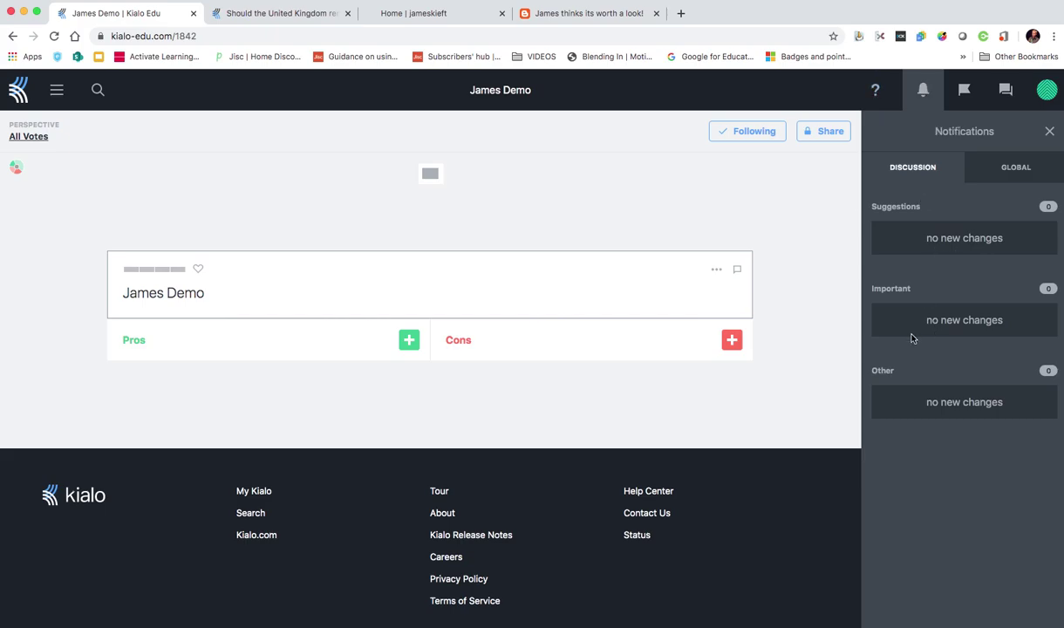
pyautogui.click(1050, 132)
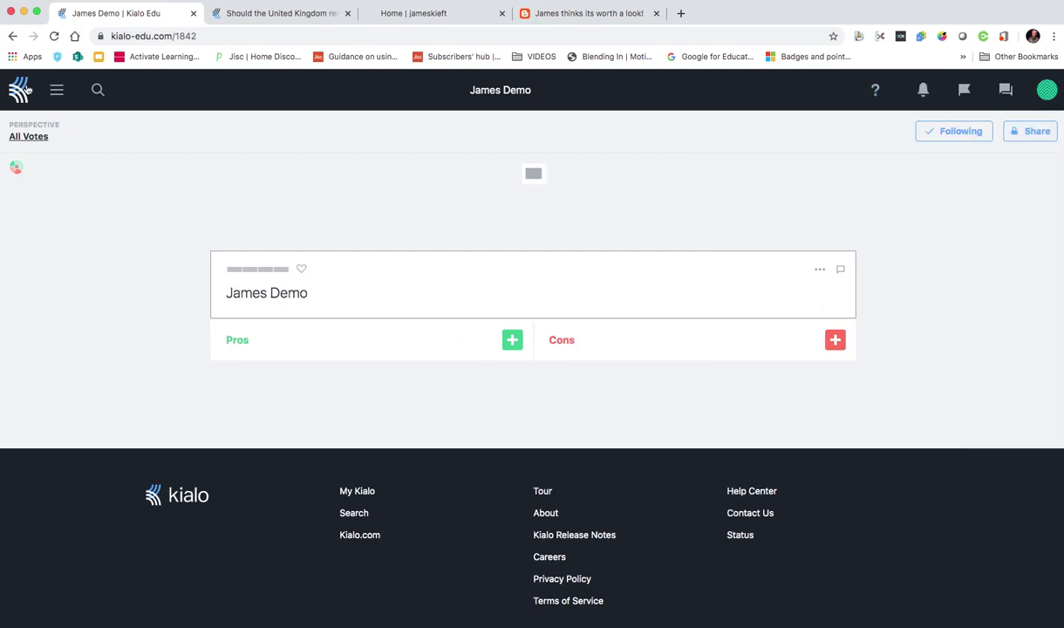
# Review the options in the discussion menu and return from there to the My Kialo overview
pyautogui.click(56, 90)
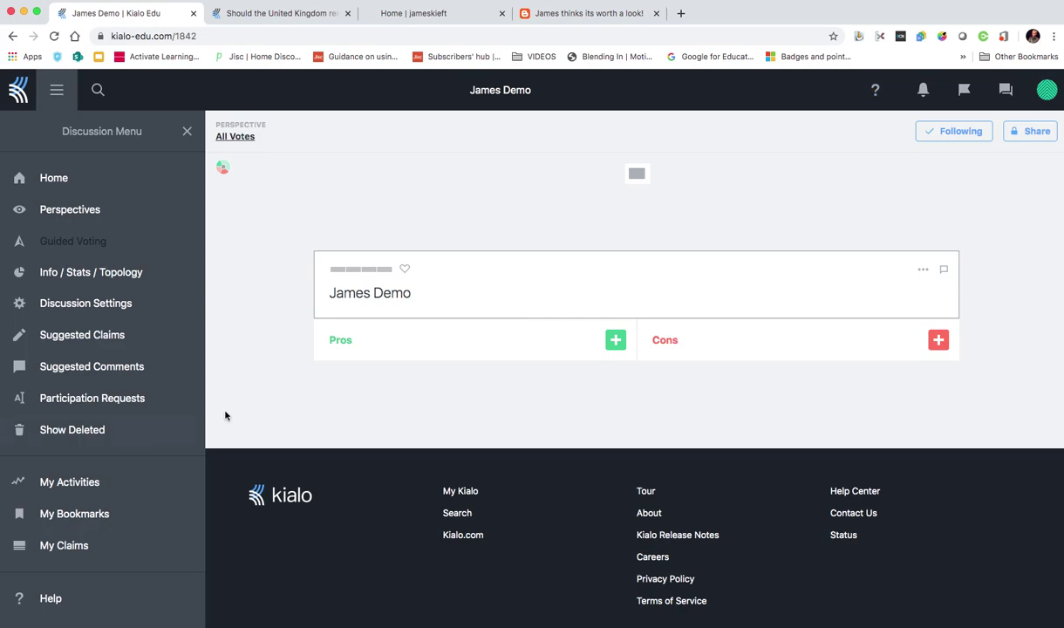
pyautogui.click(47, 178)
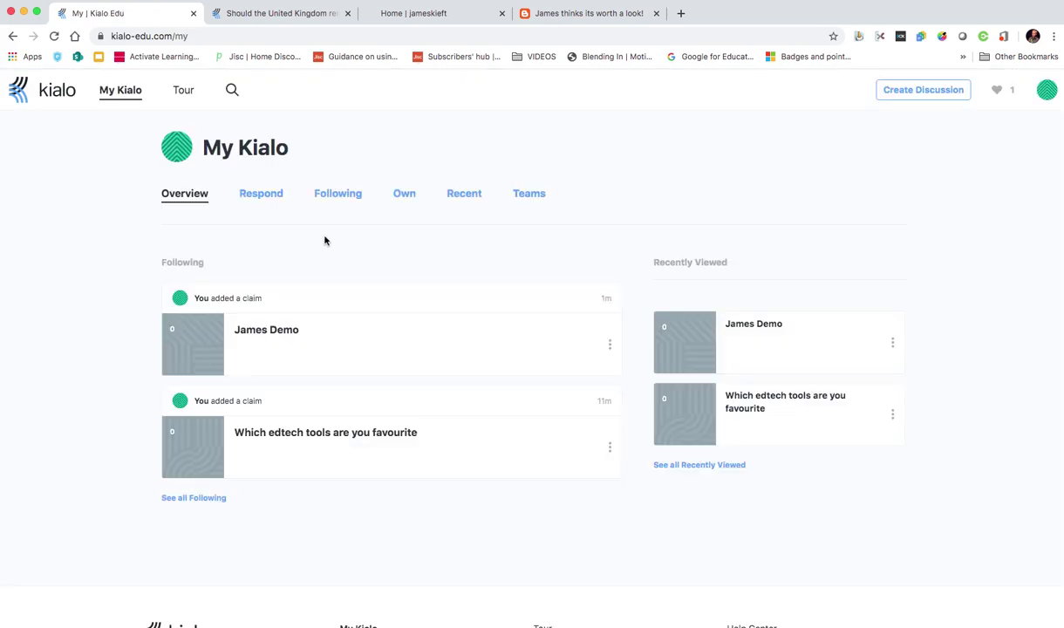